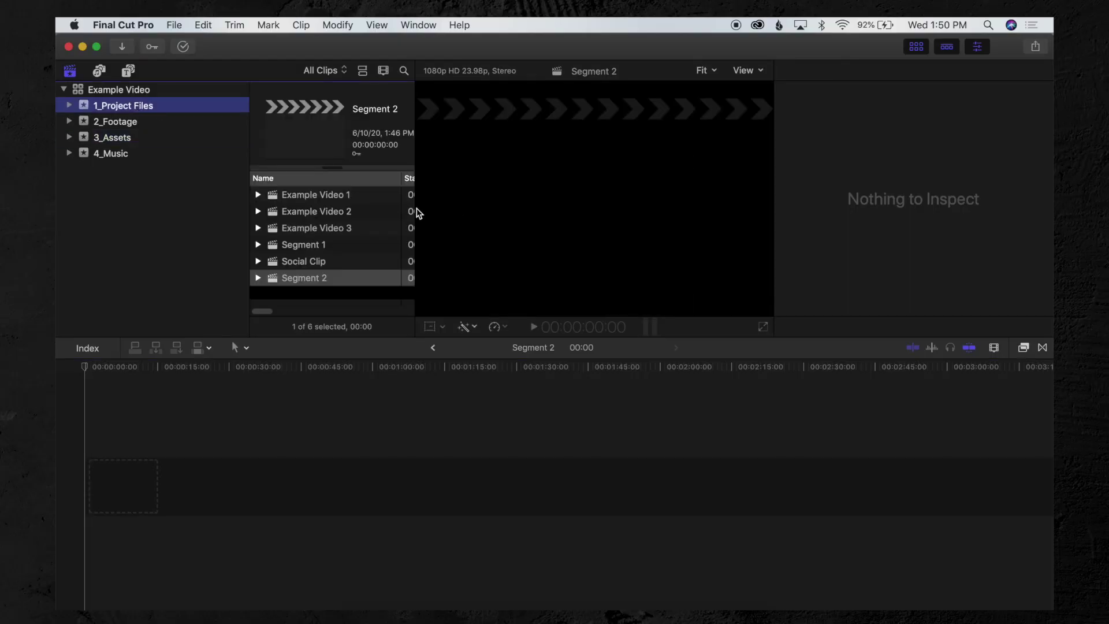
Widen the clip browser and open the project Example Video 1 from the 1_Full Episode collection.
{"action": "left_click_drag", "start_coordinate": [415, 211], "coordinate": [508, 215]}
{"action": "left_click_drag", "start_coordinate": [250, 153], "coordinate": [192, 154]}
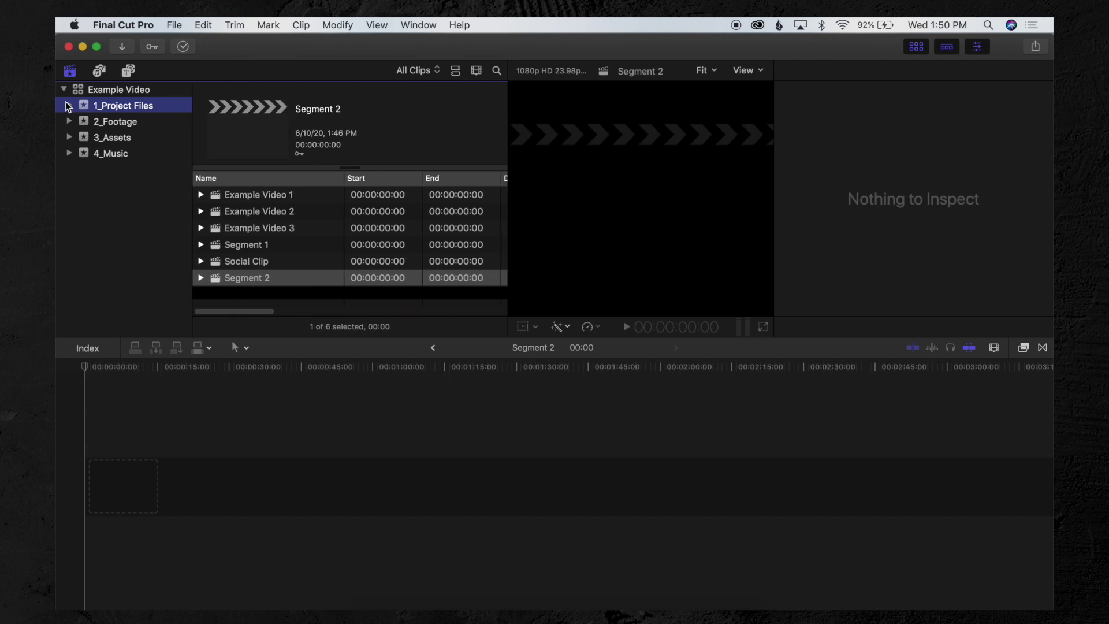
{"action": "left_click", "coordinate": [125, 122]}
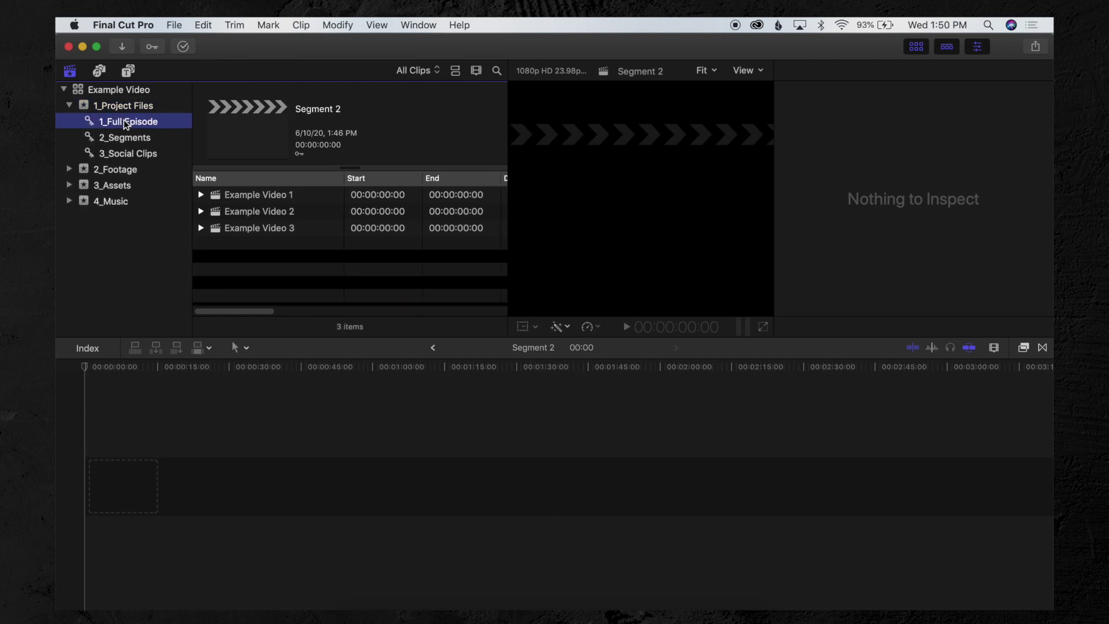
{"action": "left_click", "coordinate": [286, 195]}
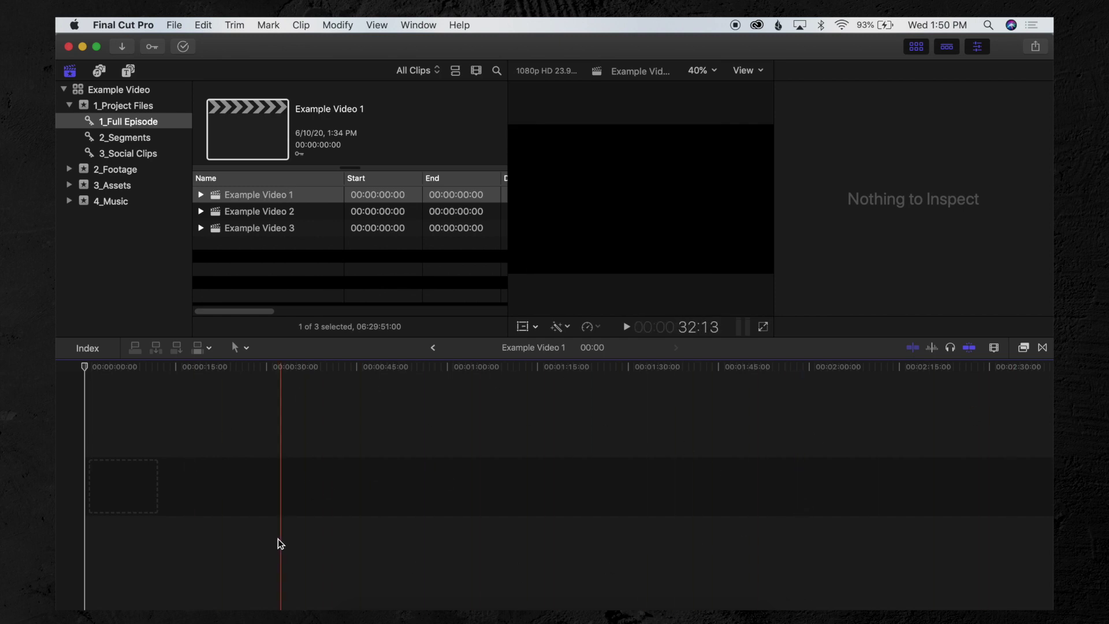
Append all clips of the 2_Footage event, CJ8A0527 through CJ8A0536, to the project timeline.
{"action": "left_click", "coordinate": [69, 169]}
{"action": "left_click", "coordinate": [113, 171]}
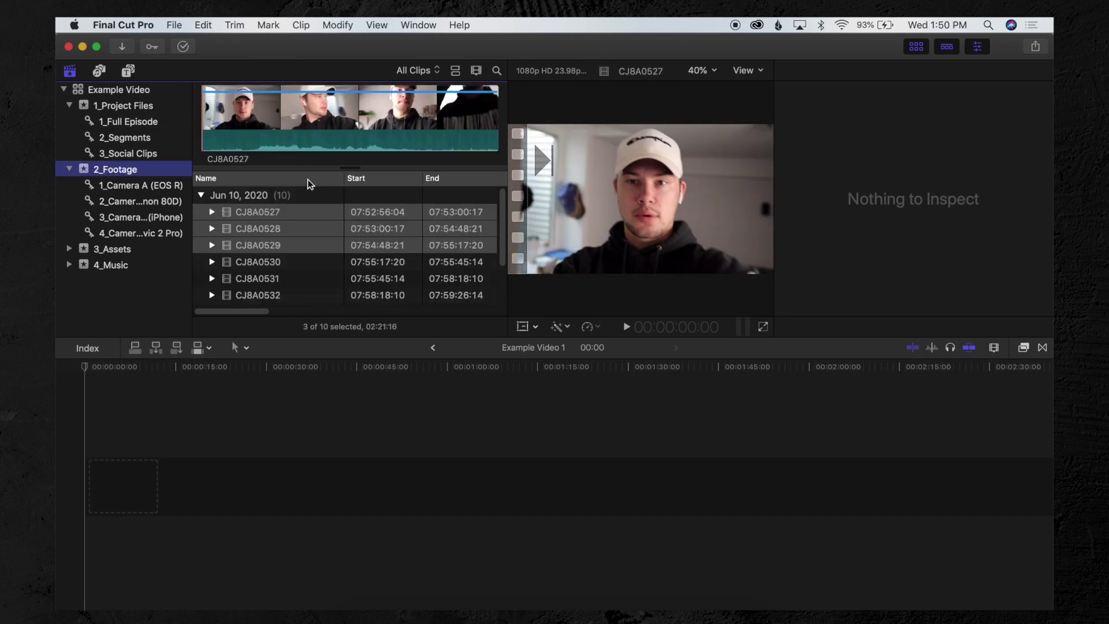
{"action": "left_click", "coordinate": [292, 273]}
{"action": "left_click", "coordinate": [303, 214]}
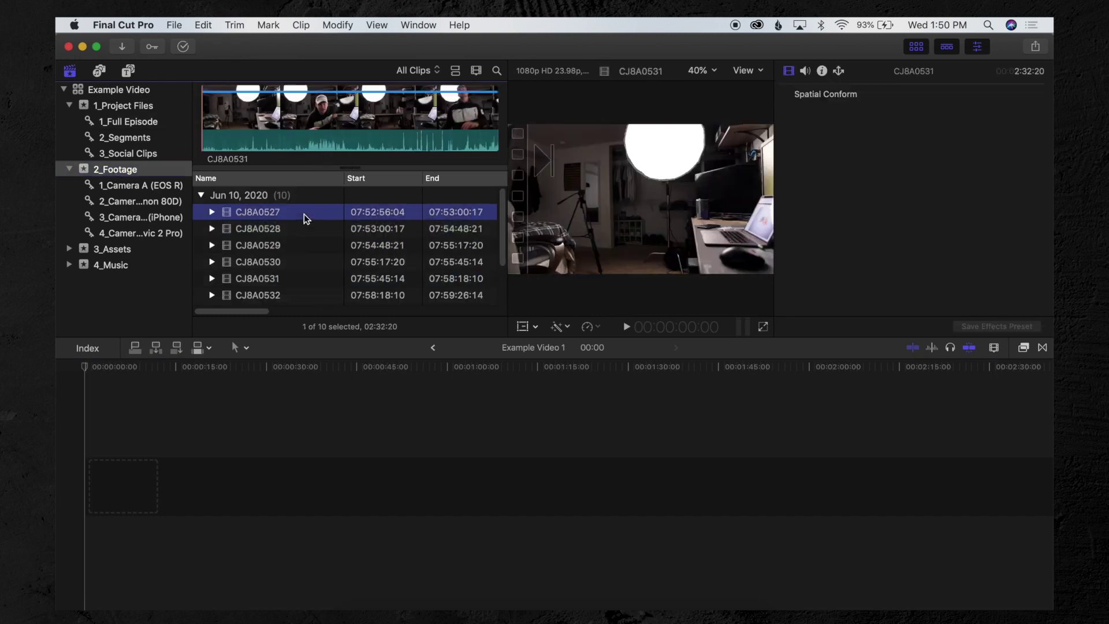
{"action": "scroll", "coordinate": [288, 265], "scroll_direction": "down", "scroll_amount": 3}
{"action": "left_click", "coordinate": [289, 301], "text": "shift"}
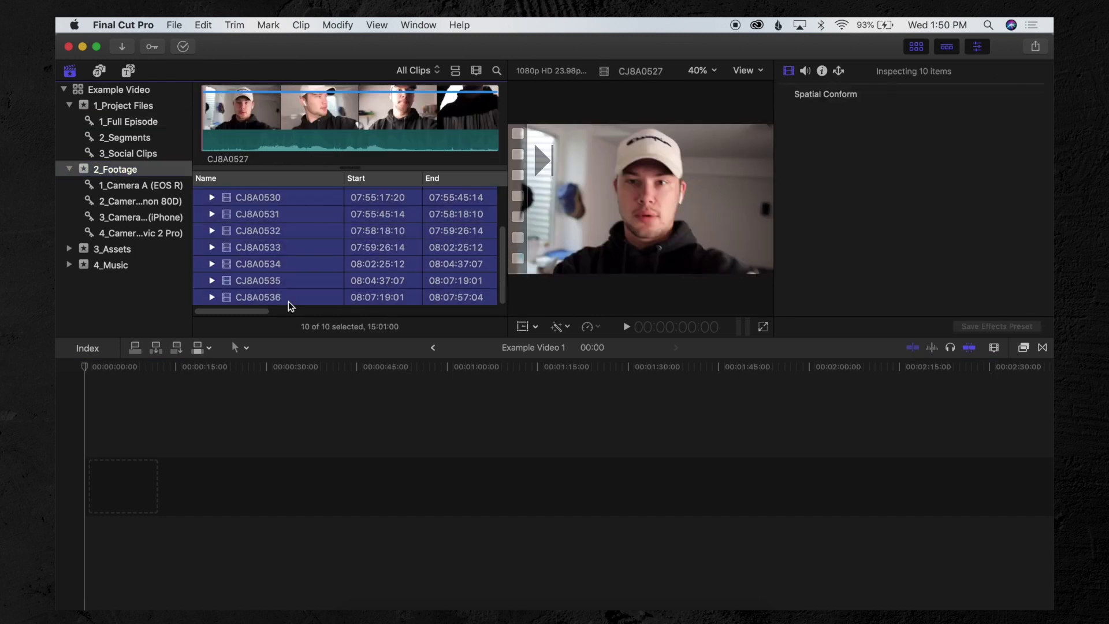
{"action": "key", "text": "e"}
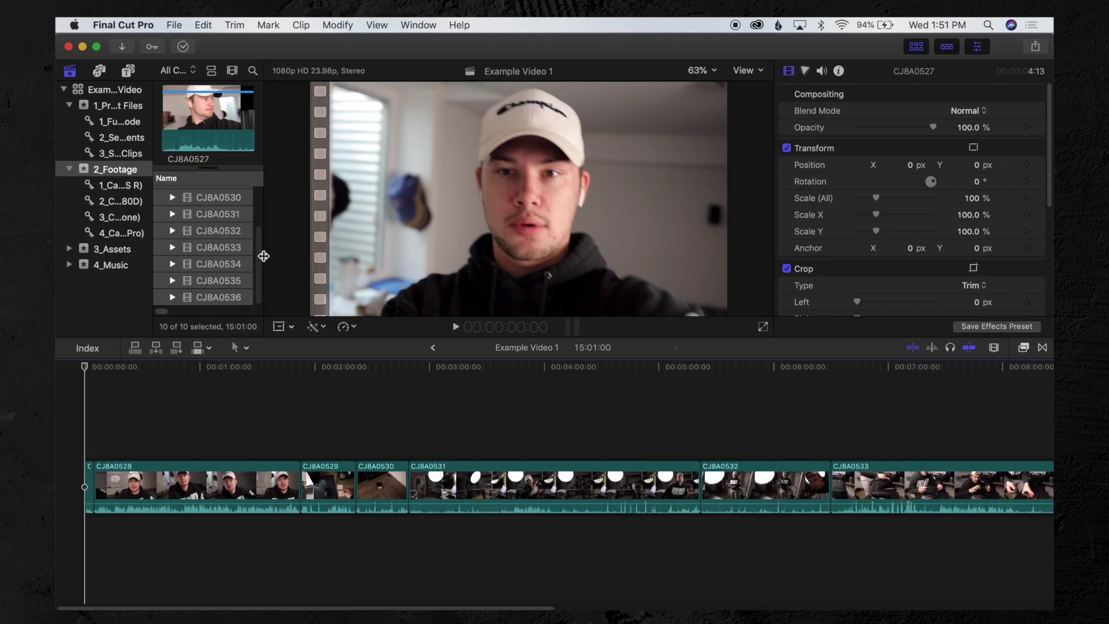
Cut clip CJ8A0528 at about 25:03 and delete the part after the cut.
{"action": "key", "text": "shift+z"}
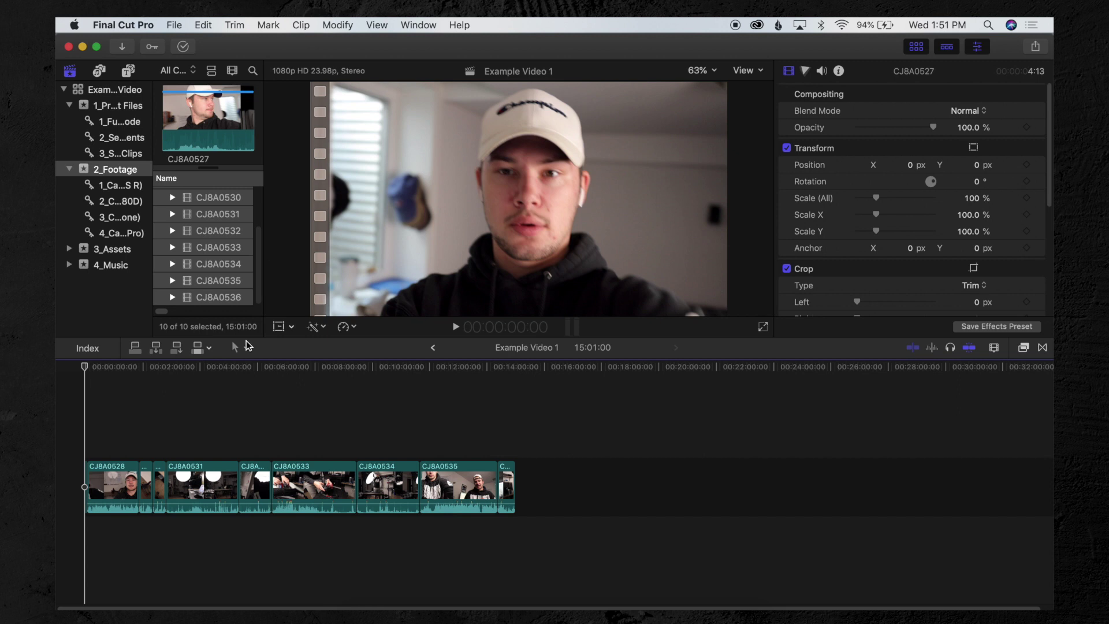
{"action": "key", "text": "super+equal"}
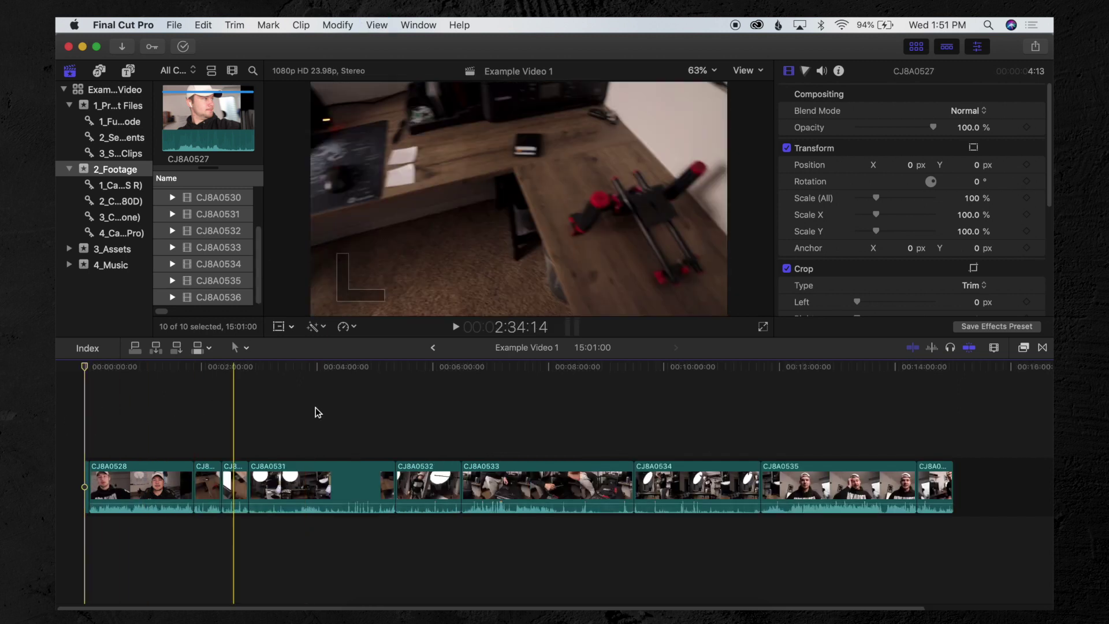
{"action": "key", "text": "super+equal"}
{"action": "key", "text": "super+equal"}
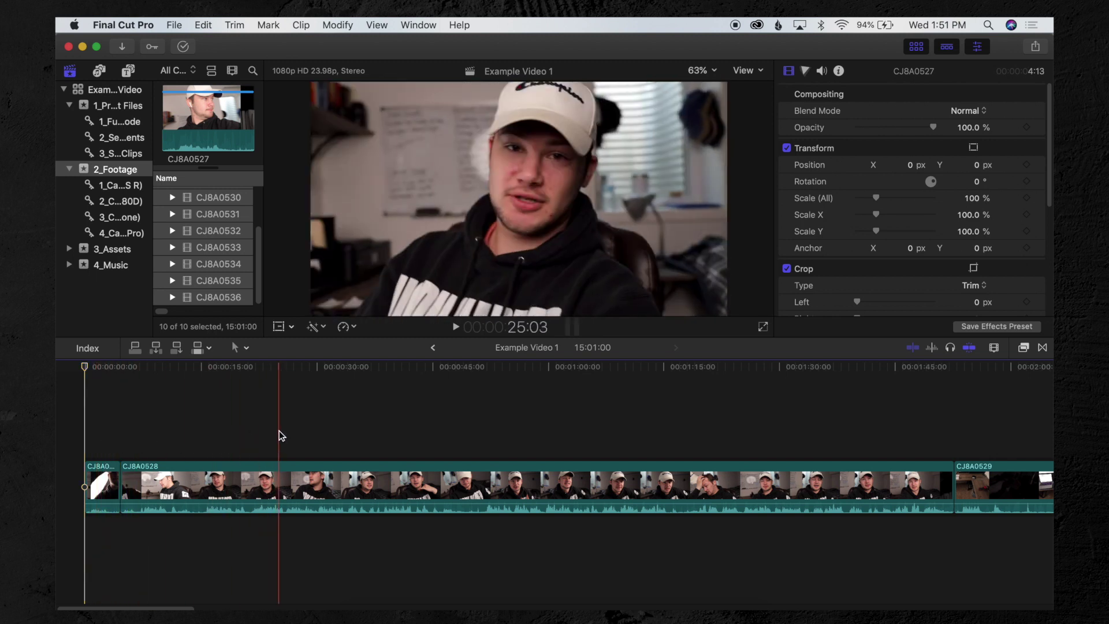
{"action": "key", "text": "super+b"}
{"action": "left_click", "coordinate": [504, 487]}
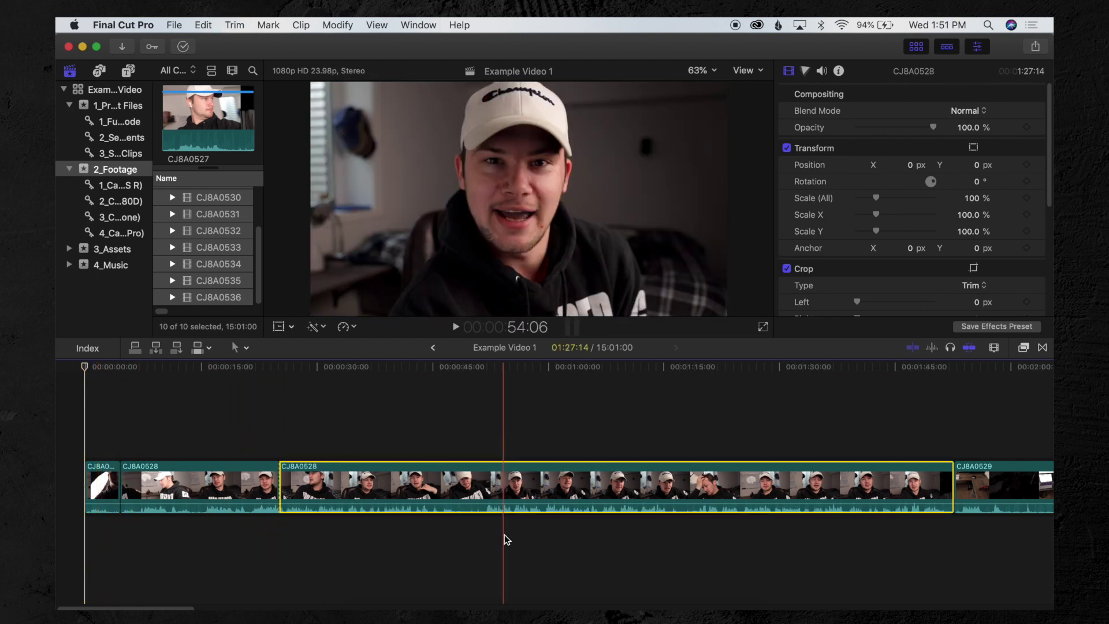
{"action": "key", "text": "Delete"}
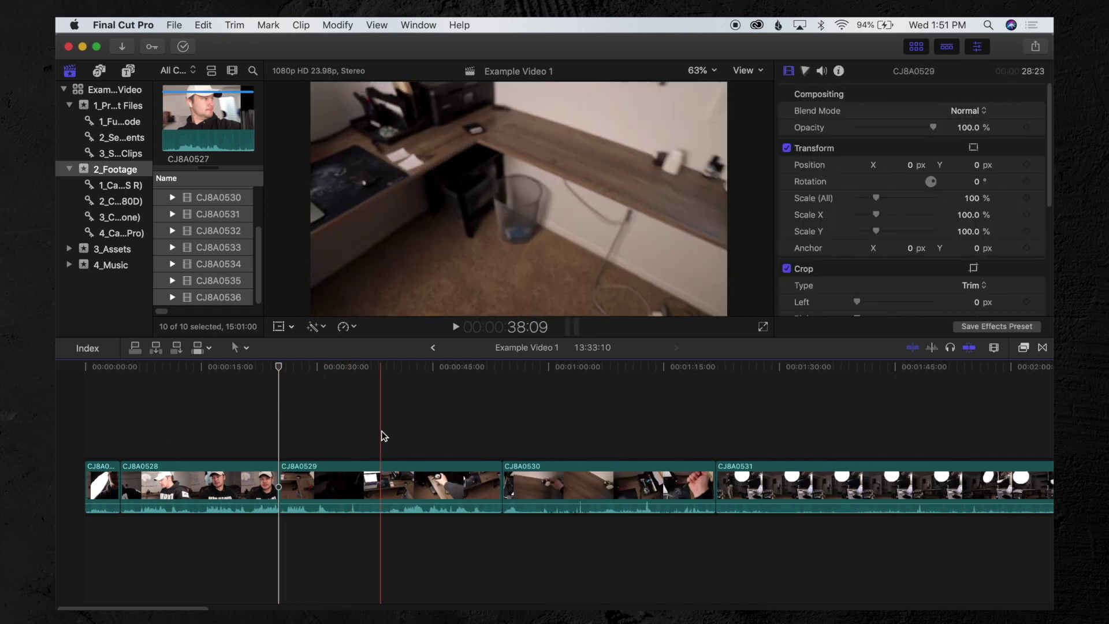
Trim the starts of clips CJ8A0529 at 38:09 and CJ8A0530 at 49:03, and move CJ8A0530 earlier in the storyline.
{"action": "key", "text": "alt+bracketleft"}
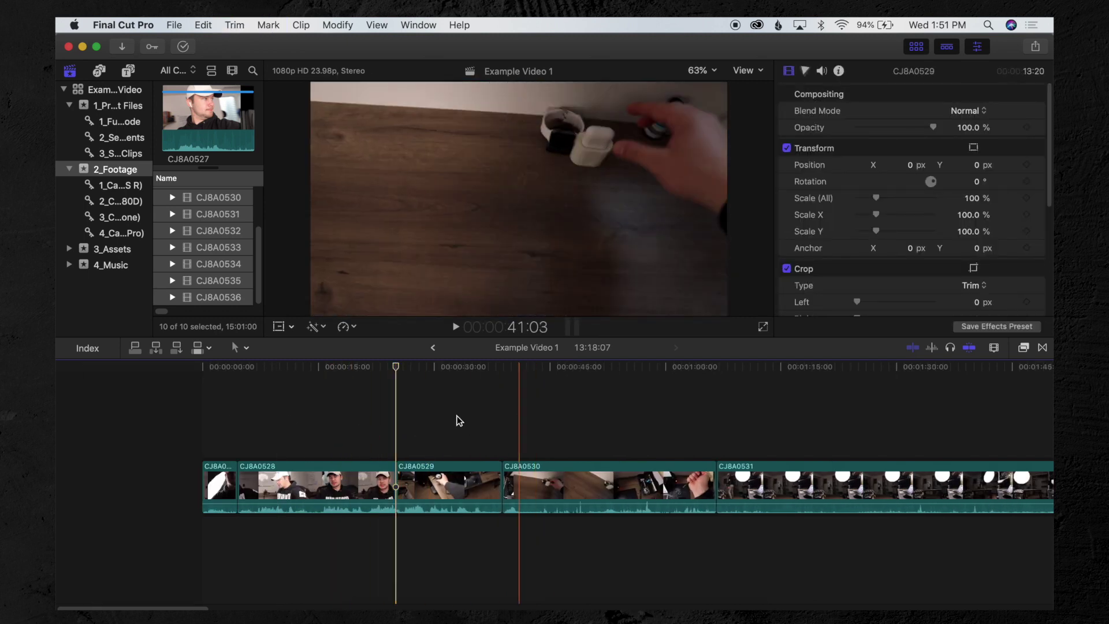
{"action": "scroll", "coordinate": [386, 424], "scroll_direction": "right", "scroll_amount": 3}
{"action": "left_click", "coordinate": [470, 431]}
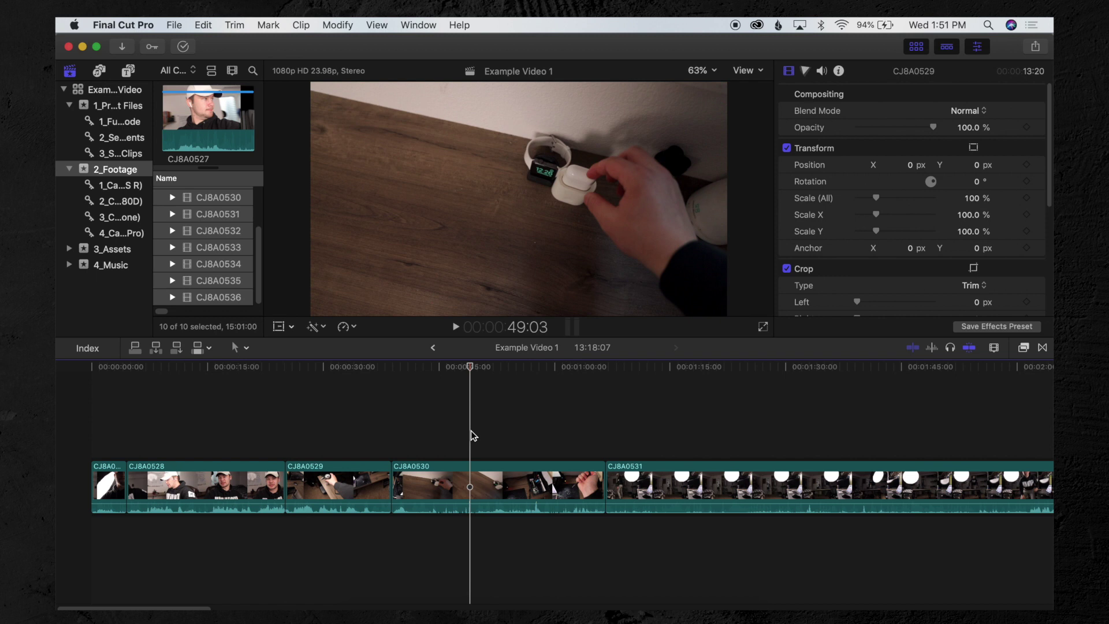
{"action": "key", "text": "alt+bracketleft"}
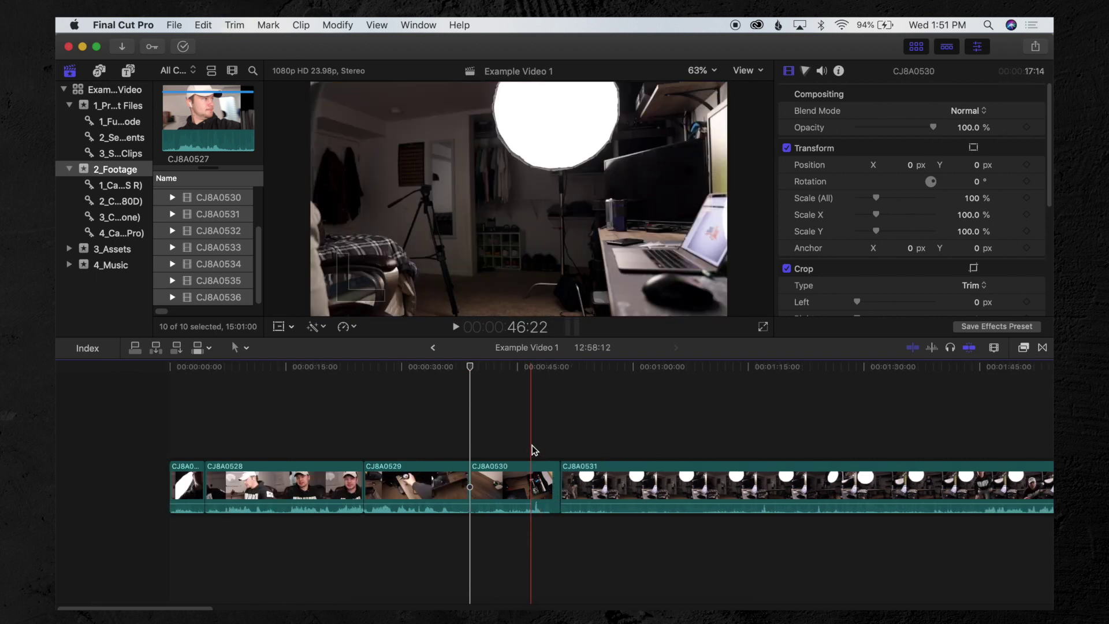
{"action": "left_click_drag", "start_coordinate": [520, 485], "coordinate": [413, 485]}
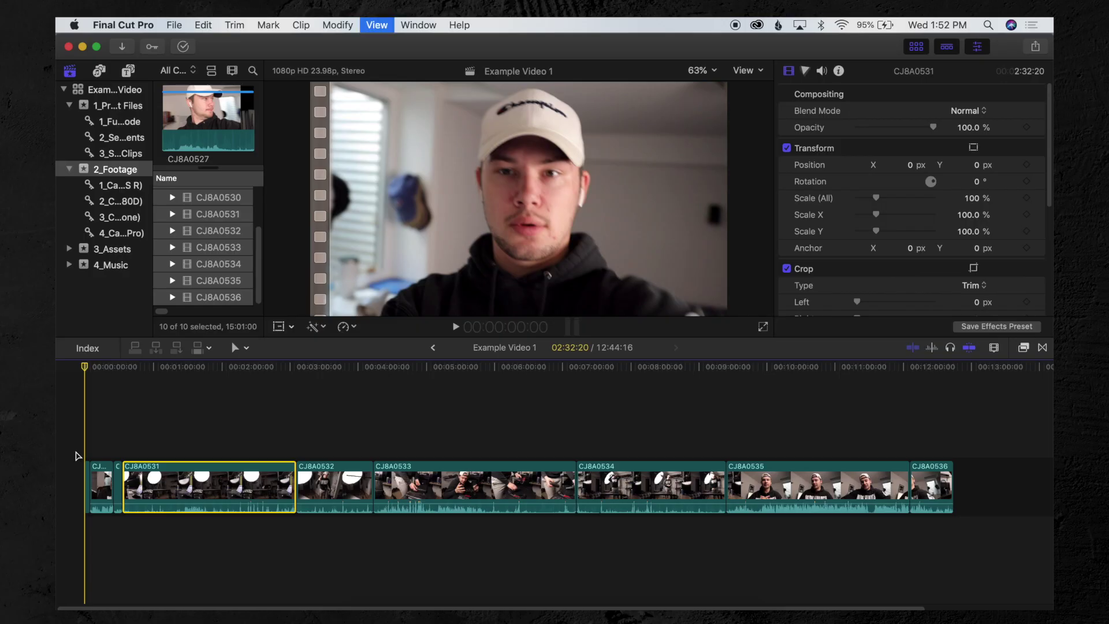
Lift clip CJ8A0528 straight up above the primary storyline, leaving a gap in its place.
{"action": "key", "text": "super+equal"}
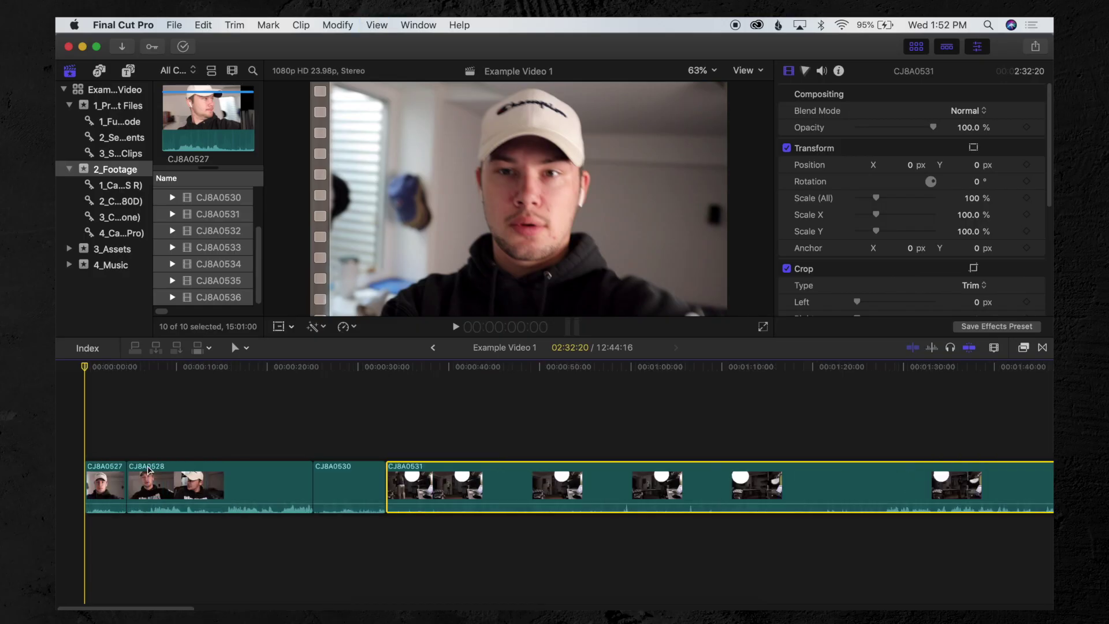
{"action": "left_click", "coordinate": [280, 442]}
{"action": "left_click", "coordinate": [322, 425]}
{"action": "left_click", "coordinate": [205, 428]}
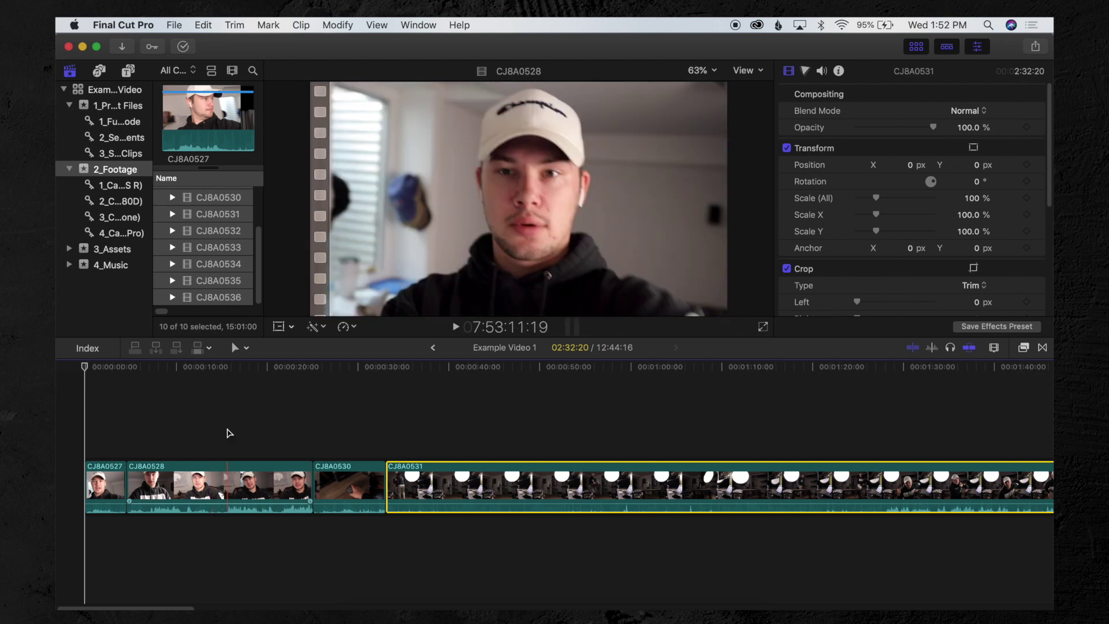
{"action": "left_click_drag", "start_coordinate": [227, 469], "coordinate": [227, 411]}
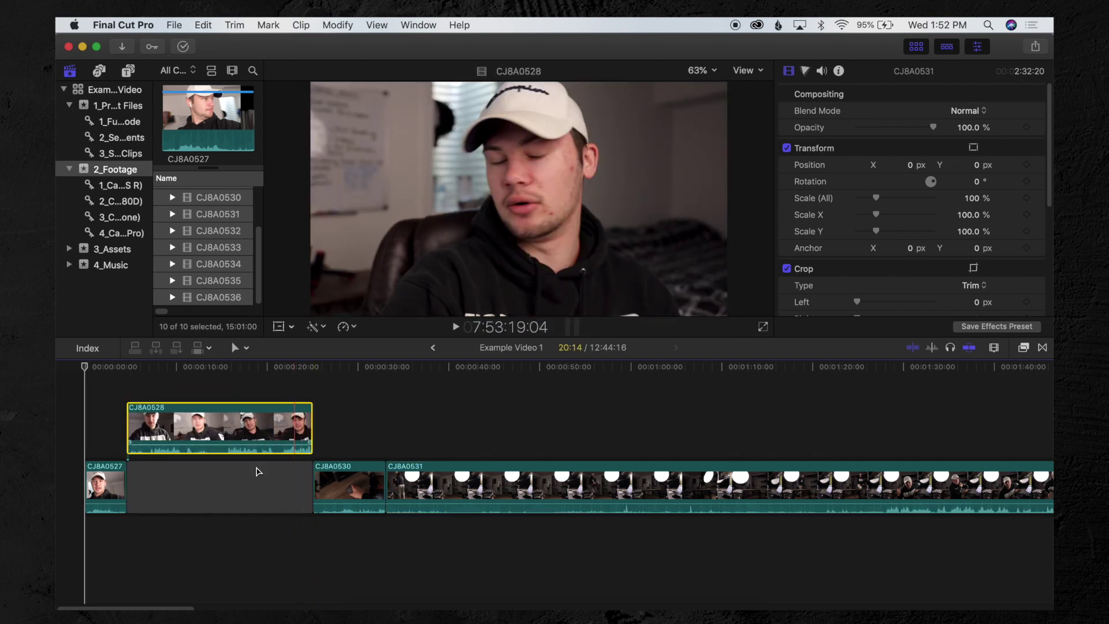
Cut clip CJ8A0530 at two points and lift its middle section above the storyline, leaving a gap.
{"action": "scroll", "coordinate": [257, 471], "scroll_direction": "right", "scroll_amount": 1}
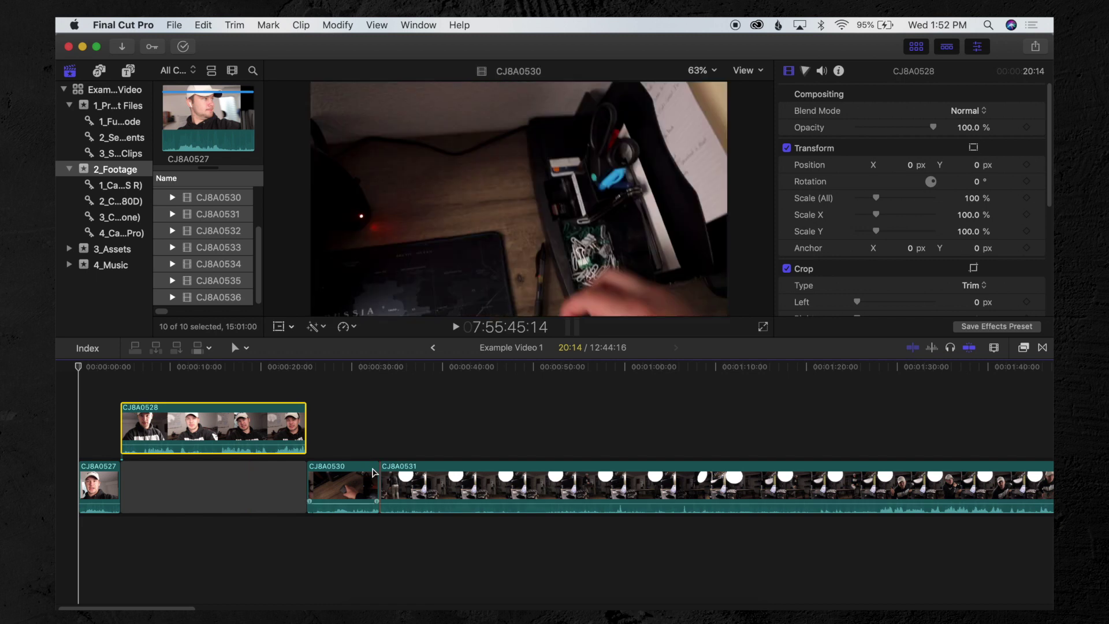
{"action": "key", "text": "super+b"}
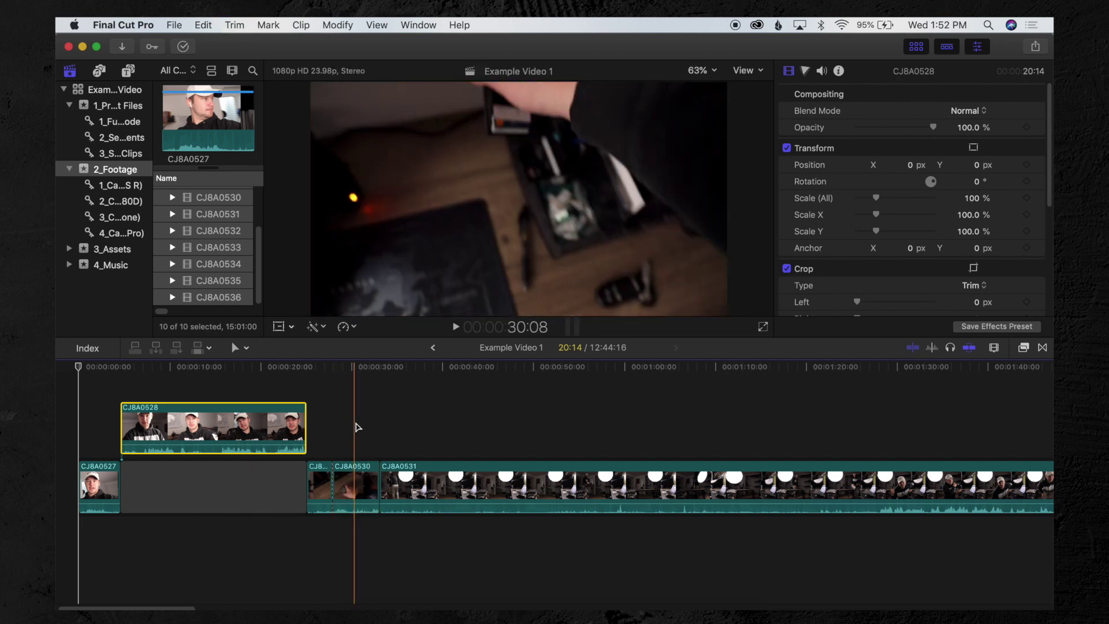
{"action": "key", "text": "super+b"}
{"action": "left_click_drag", "start_coordinate": [345, 469], "coordinate": [354, 428]}
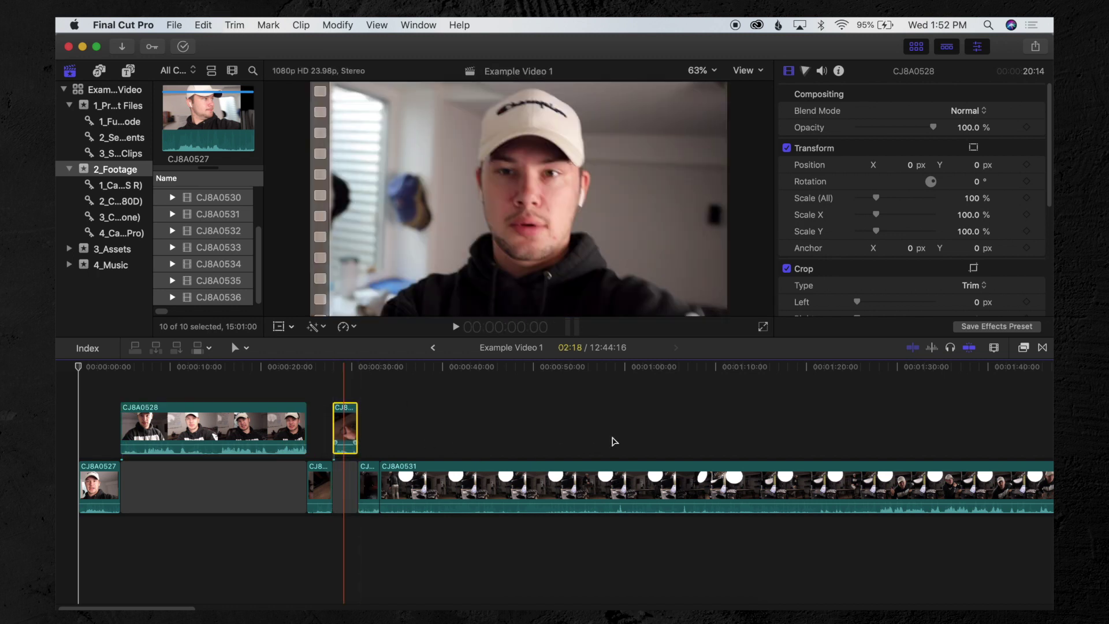
Lift clips CJ8A0532 and CJ8A0534 straight up above the primary storyline, leaving gaps beneath them.
{"action": "key", "text": "super+minus"}
{"action": "key", "text": "super+minus"}
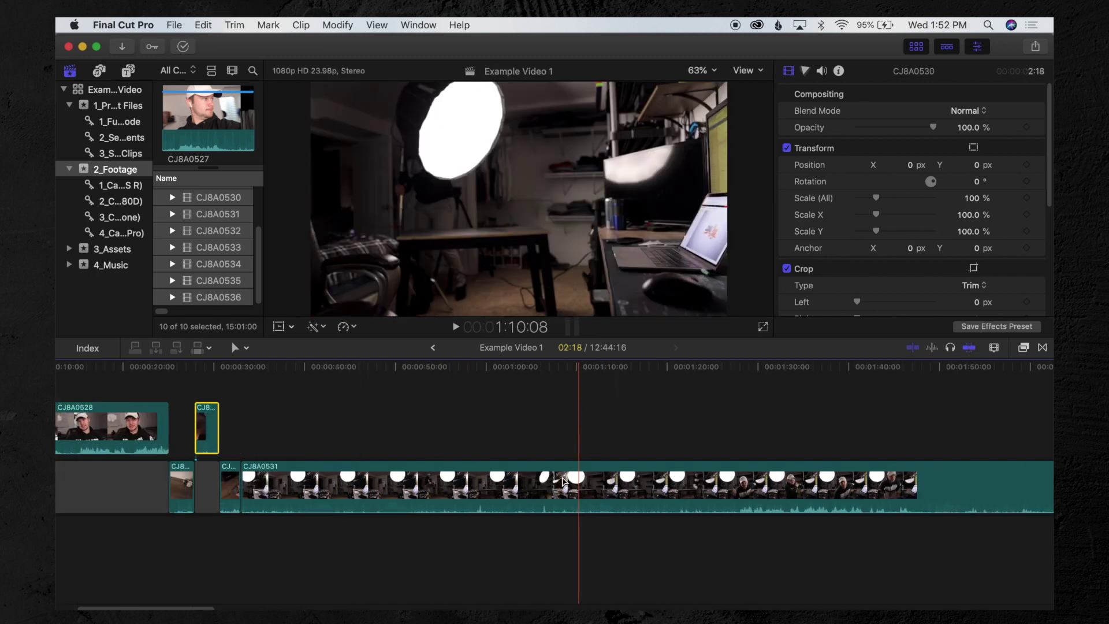
{"action": "left_click_drag", "start_coordinate": [624, 472], "coordinate": [626, 432]}
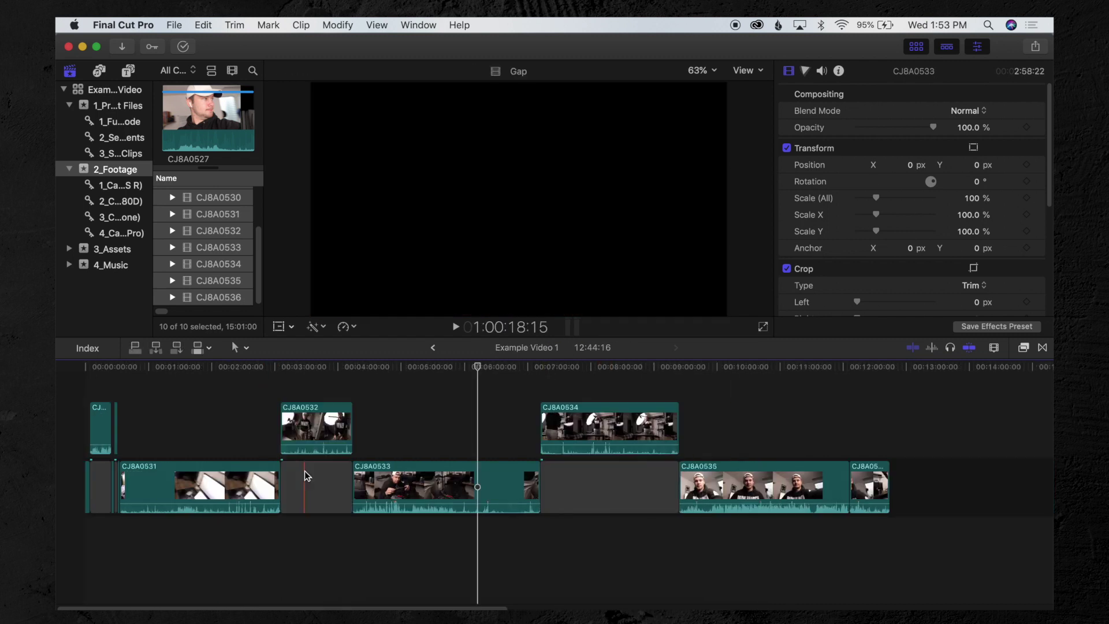
Move all timeline clips later together, leaving a gap of 8:57:03 at the start of the project.
{"action": "left_click_drag", "start_coordinate": [317, 485], "coordinate": [101, 462]}
{"action": "left_click_drag", "start_coordinate": [155, 485], "coordinate": [646, 491]}
{"action": "key", "text": "cmd+minus"}
{"action": "key", "text": "Home"}
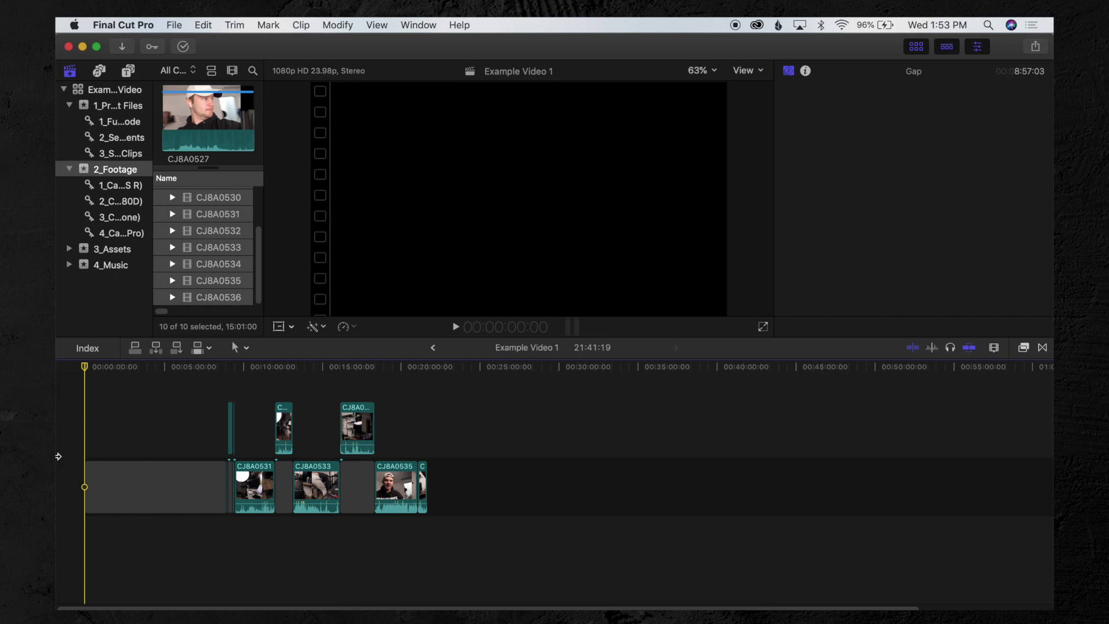
{"action": "key", "text": "shift+z"}
{"action": "key", "text": "cmd+equal"}
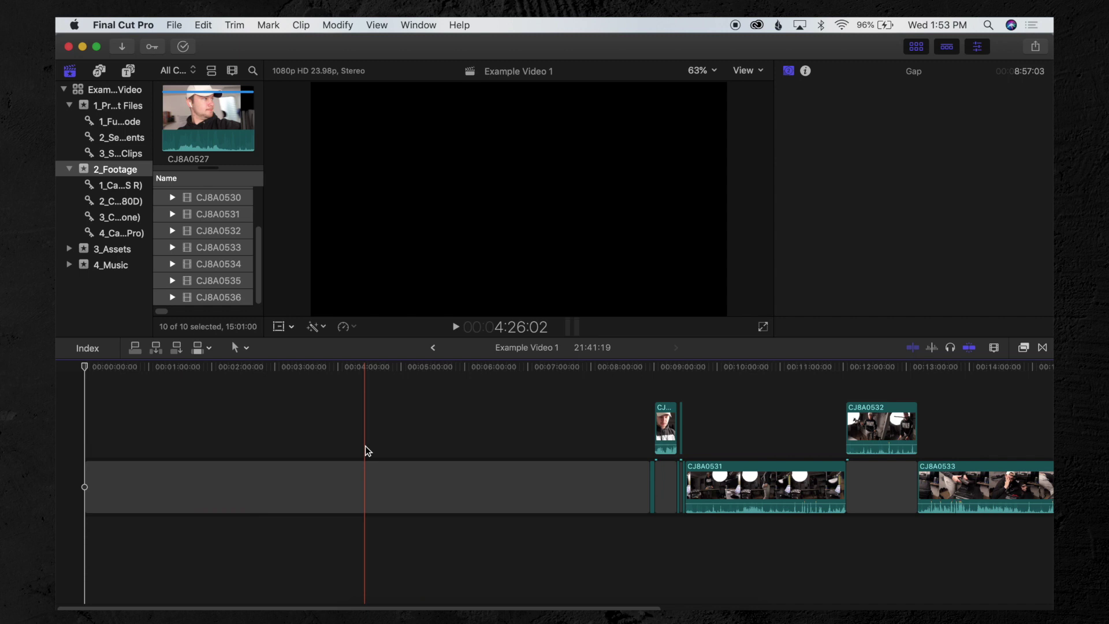
{"action": "key", "text": "super+minus"}
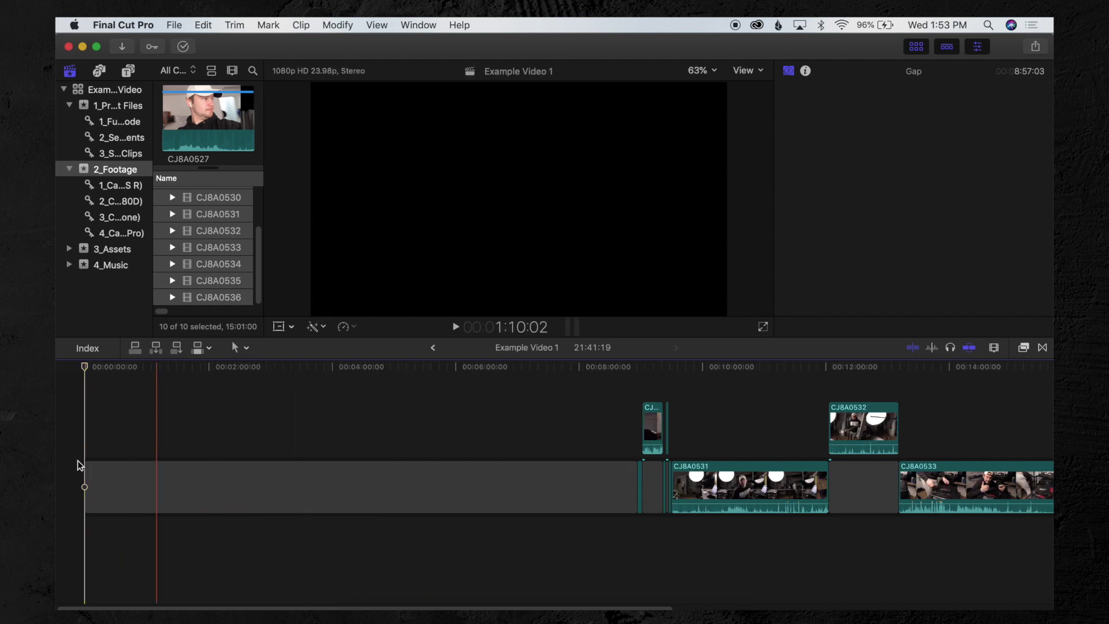
Import the folder ES_Hiatus - King Sis from 4_Music/SFX into the 4_Music event with the audio role Music.
{"action": "left_click", "coordinate": [110, 265]}
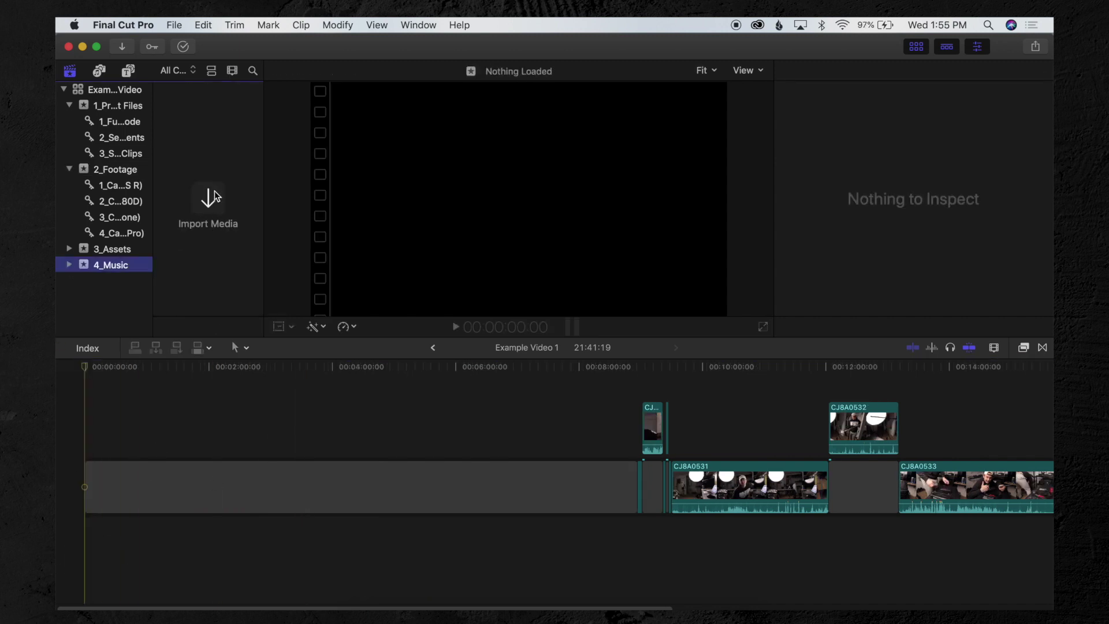
{"action": "left_click", "coordinate": [209, 197]}
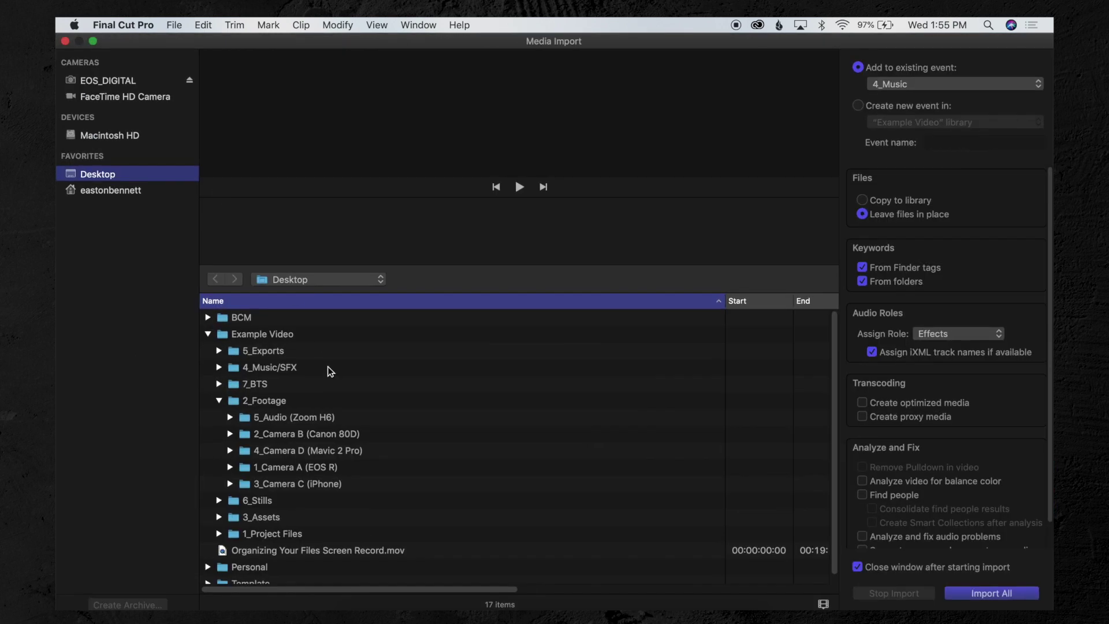
{"action": "left_click", "coordinate": [225, 367]}
{"action": "left_click", "coordinate": [310, 399]}
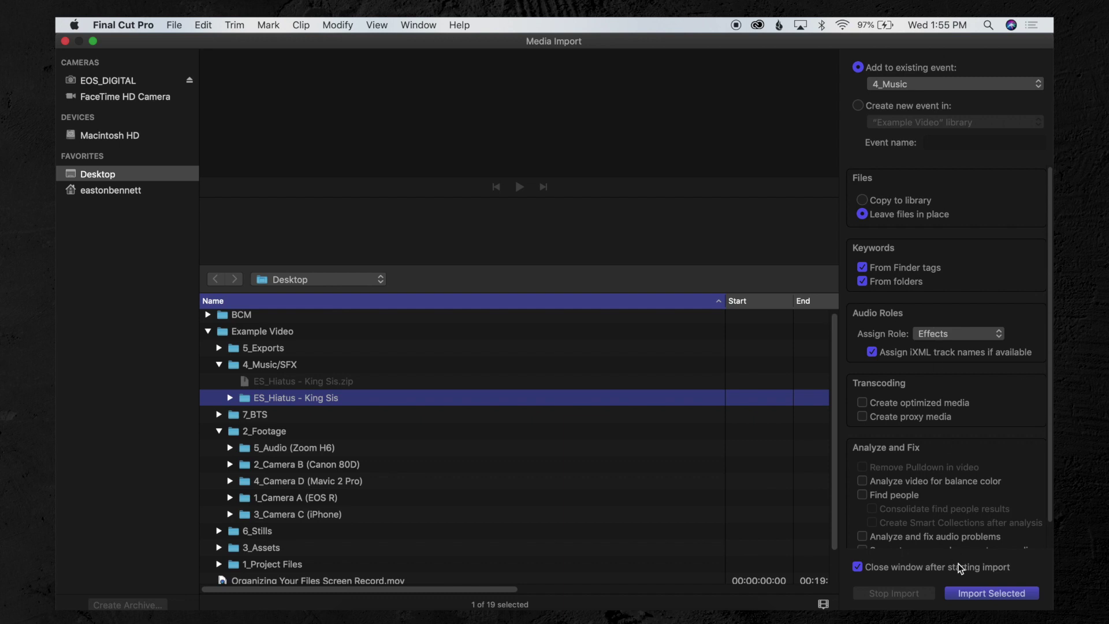
{"action": "left_click", "coordinate": [959, 334]}
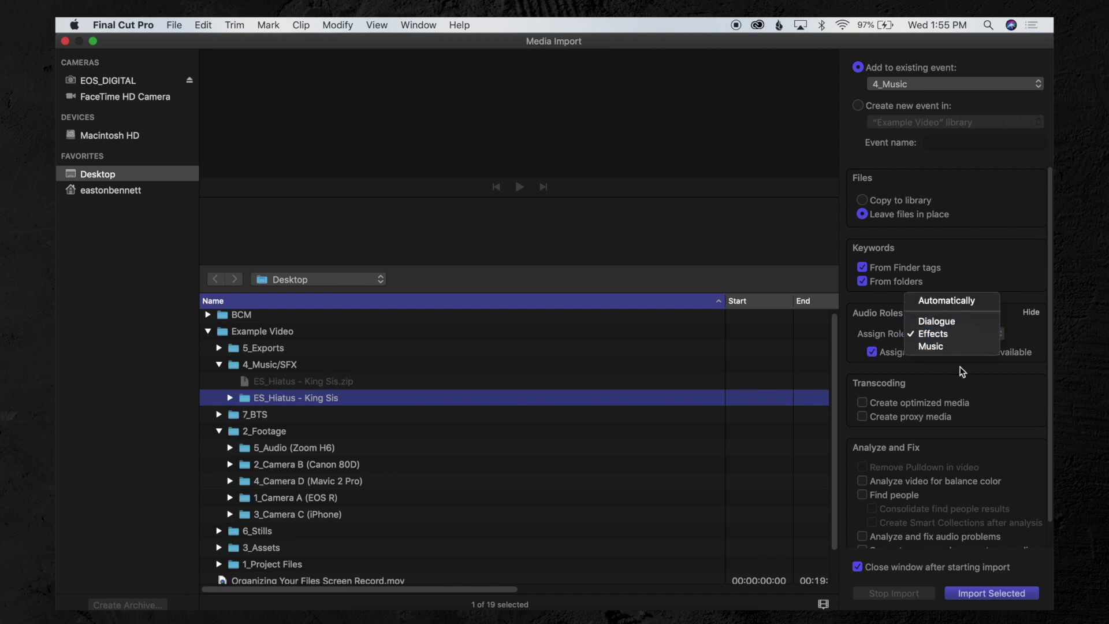
{"action": "left_click", "coordinate": [965, 348]}
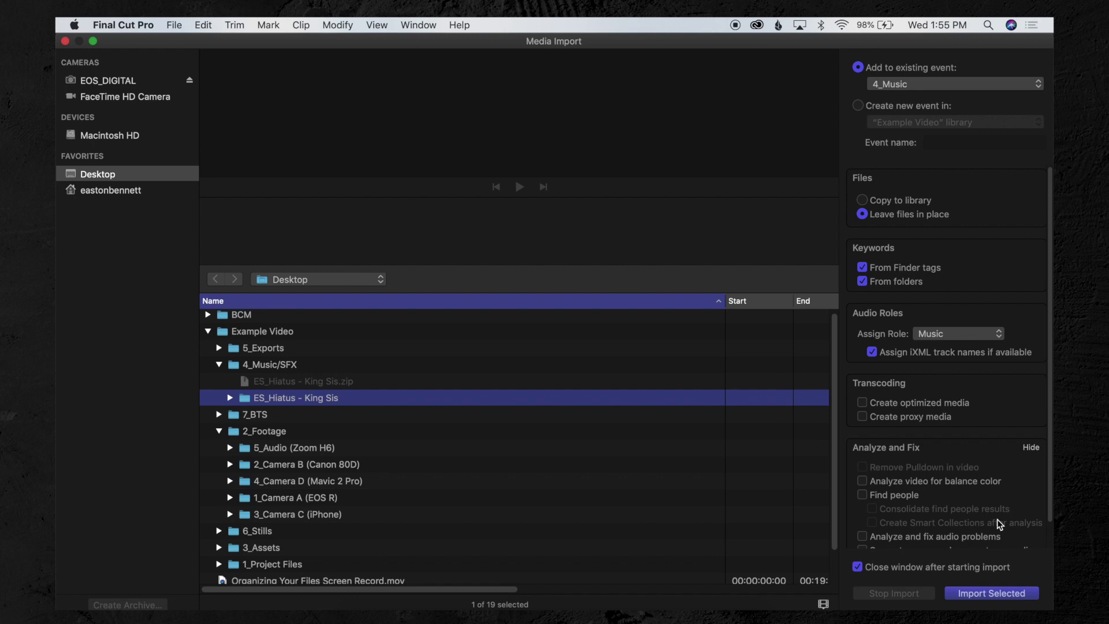
{"action": "left_click", "coordinate": [992, 594]}
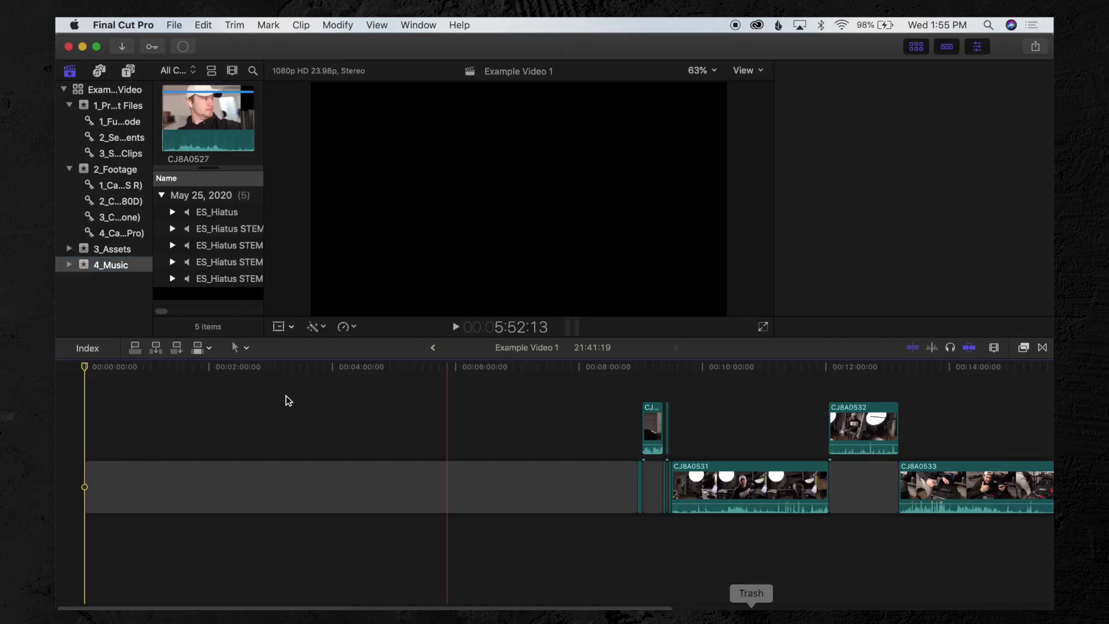
Stack the ES_Hiatus BASS, DRUMS, INSTRUMENTS and MELODY stems beneath the storyline, all beginning at the start of the timeline.
{"action": "left_click", "coordinate": [292, 230]}
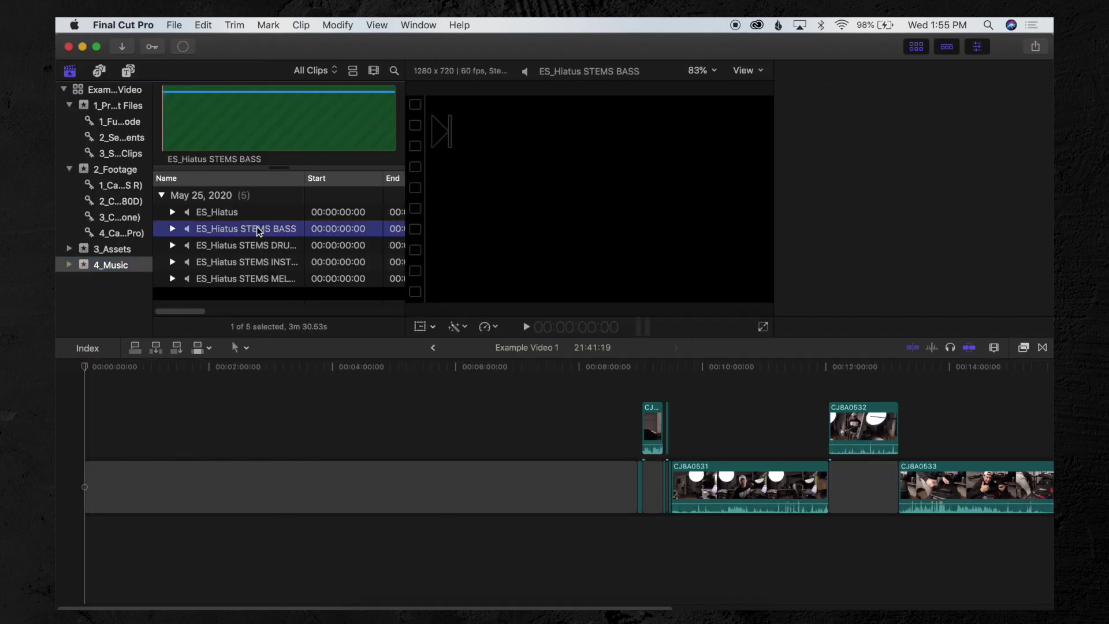
{"action": "left_click_drag", "start_coordinate": [185, 407], "coordinate": [67, 534]}
{"action": "left_click_drag", "start_coordinate": [263, 270], "coordinate": [86, 577]}
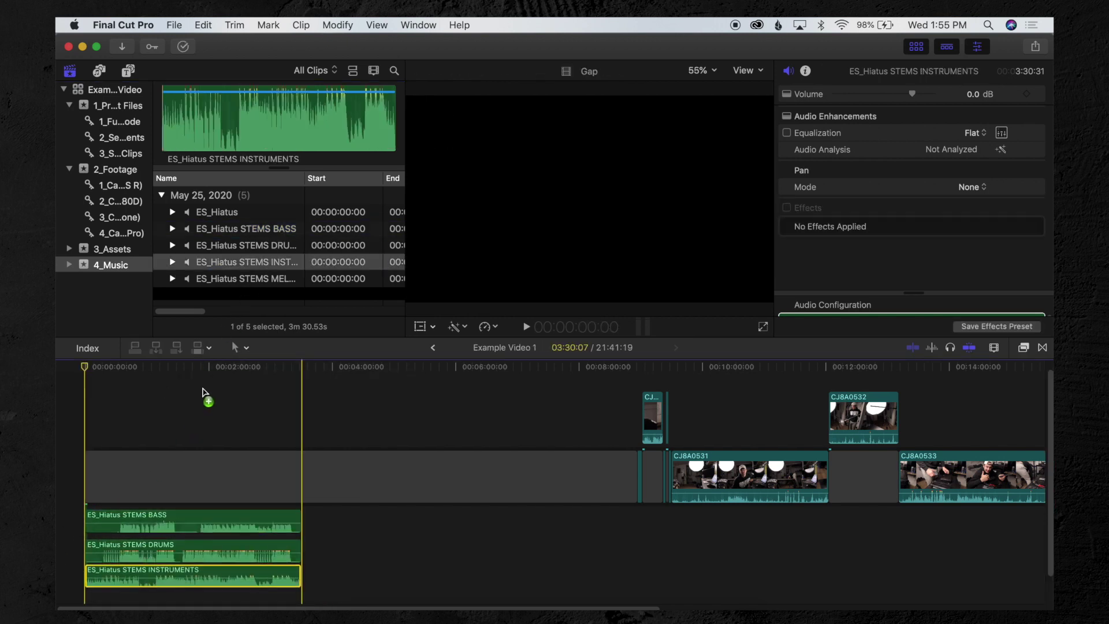
{"action": "left_click", "coordinate": [242, 279]}
{"action": "left_click_drag", "start_coordinate": [121, 548], "coordinate": [81, 518]}
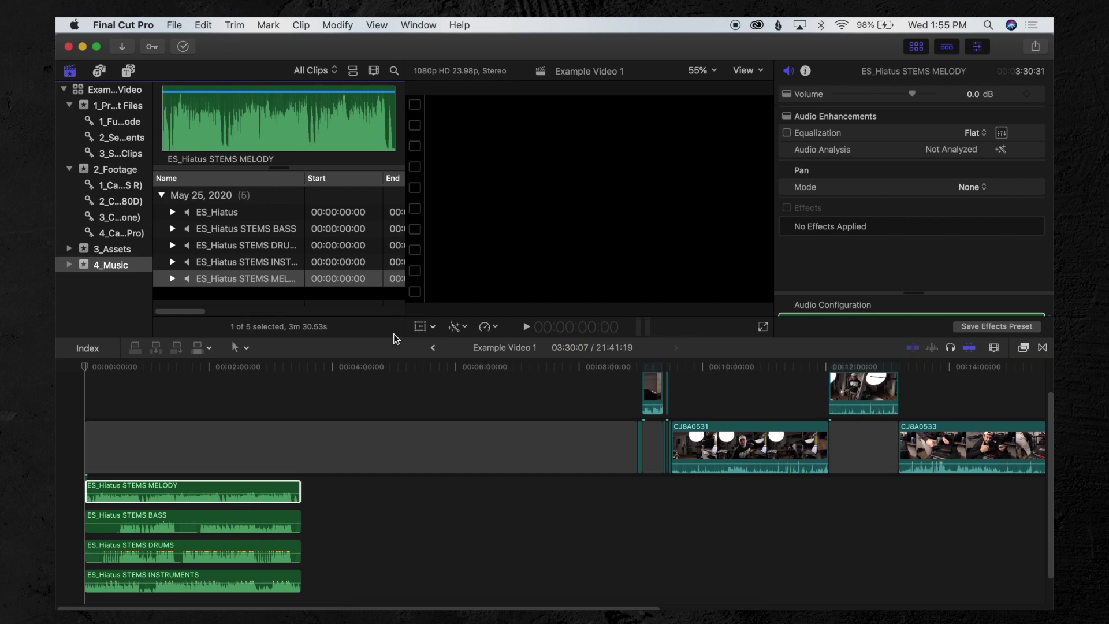
Enlarge the timeline area by reducing the height of the browser and viewer.
{"action": "left_click_drag", "start_coordinate": [400, 298], "coordinate": [400, 298]}
{"action": "left_click", "coordinate": [388, 399]}
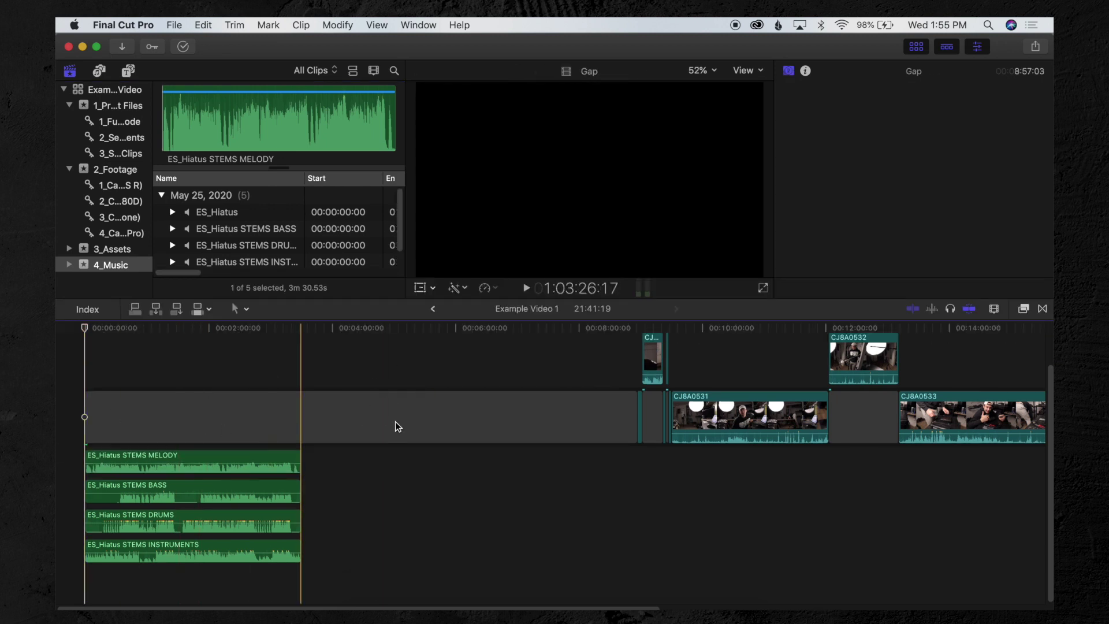
{"action": "scroll", "coordinate": [435, 437], "scroll_direction": "up", "scroll_amount": 1}
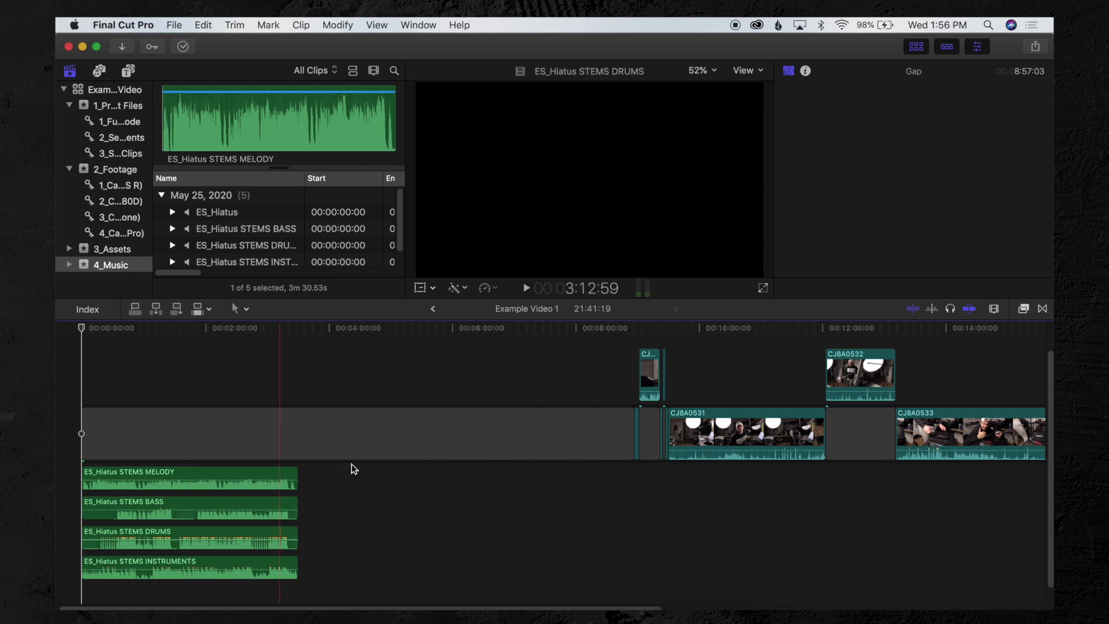
Move the lifted clips CJ8A0528, CJ8A0530 and CJ8A0532 earlier over the opening gap, and place CJ8A0528 at the very start.
{"action": "left_click_drag", "start_coordinate": [607, 366], "coordinate": [881, 370]}
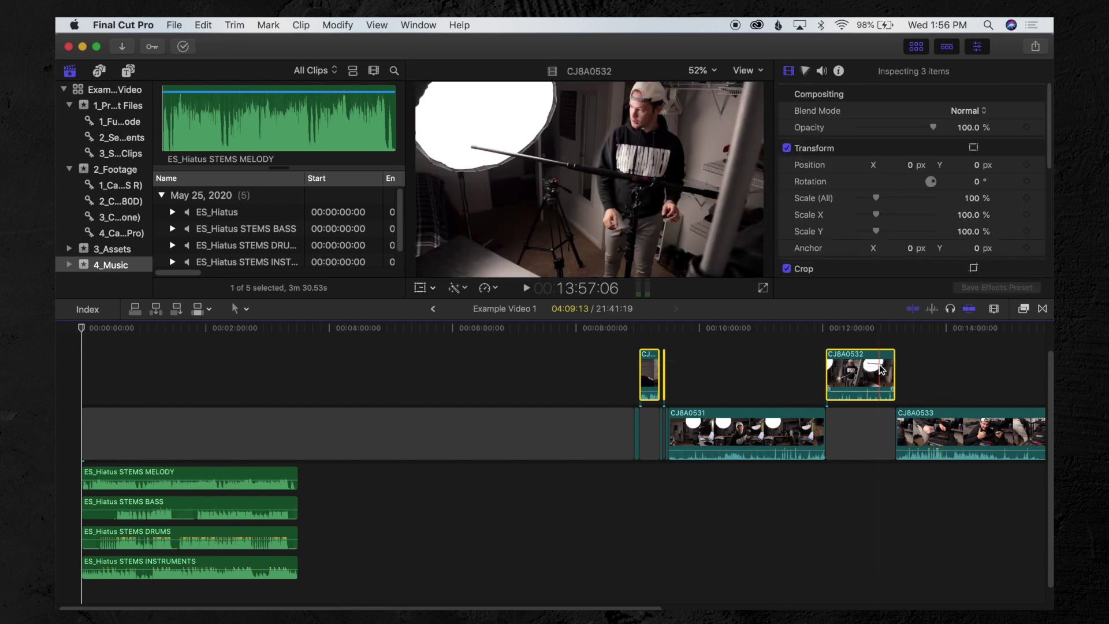
{"action": "left_click_drag", "start_coordinate": [881, 370], "coordinate": [400, 370]}
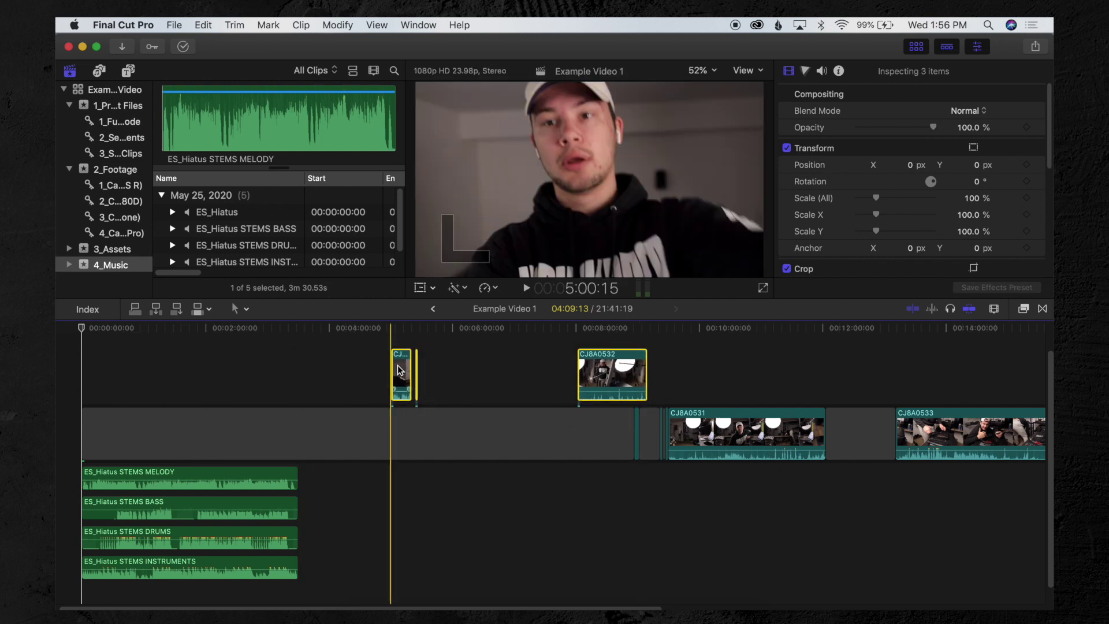
{"action": "key", "text": "Home"}
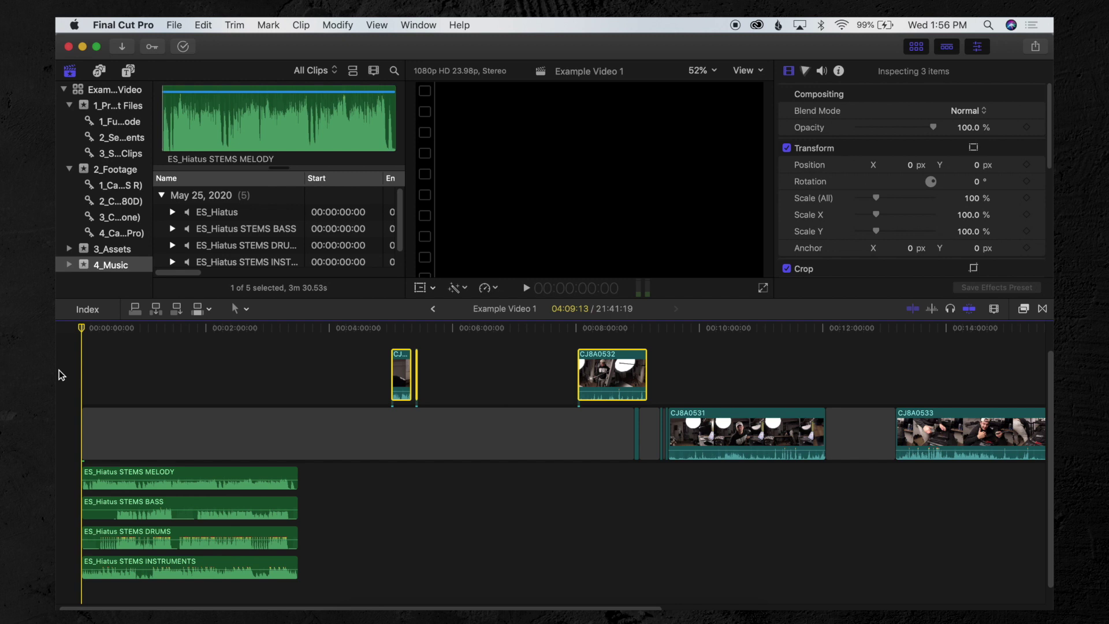
{"action": "key", "text": "super+equal"}
{"action": "key", "text": "super+equal"}
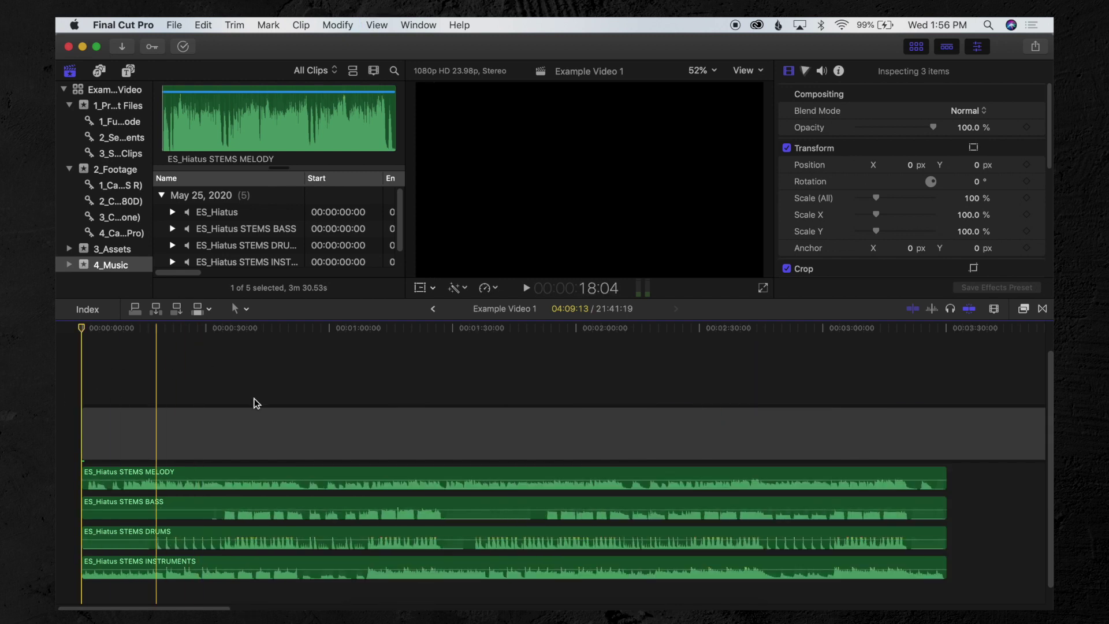
{"action": "key", "text": "super+minus"}
{"action": "key", "text": "super+minus"}
{"action": "left_click", "coordinate": [570, 376]}
{"action": "left_click_drag", "start_coordinate": [692, 374], "coordinate": [97, 374]}
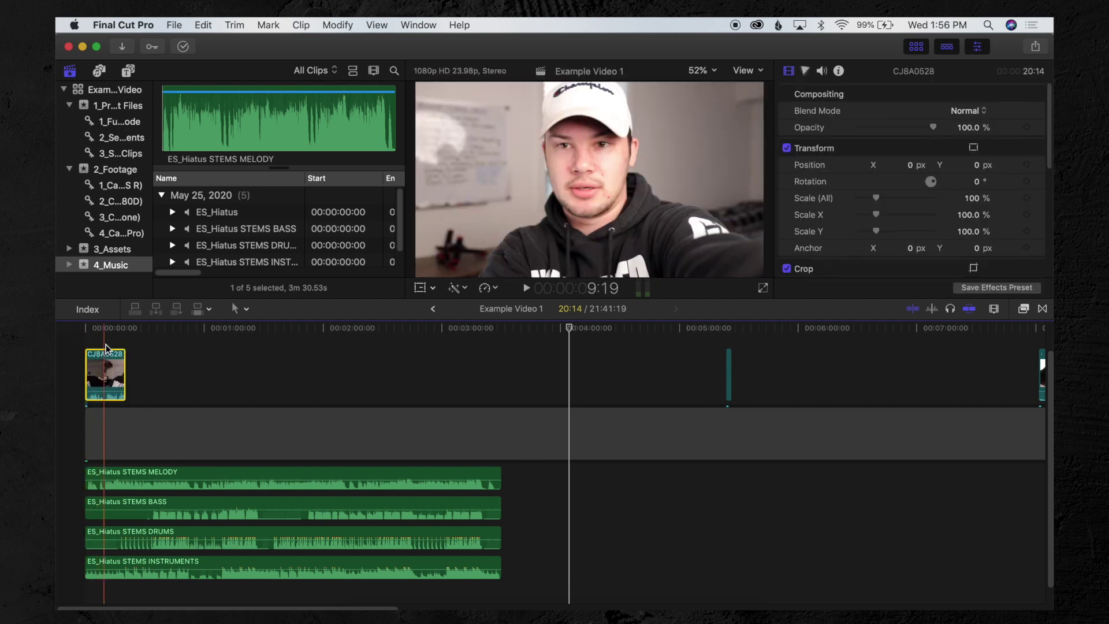
Place clips CJ8A0530 and CJ8A0532 one behind the other directly after CJ8A0528, above the opening gap.
{"action": "left_click", "coordinate": [729, 381]}
{"action": "left_click_drag", "start_coordinate": [730, 385], "coordinate": [133, 380]}
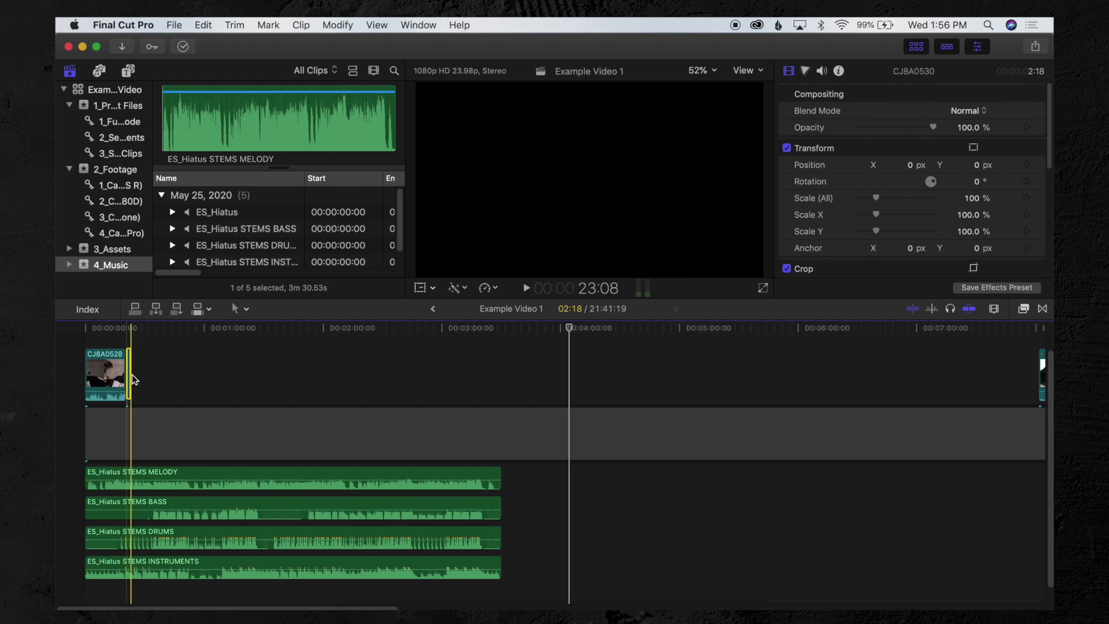
{"action": "scroll", "coordinate": [222, 419], "scroll_direction": "down", "scroll_amount": 5}
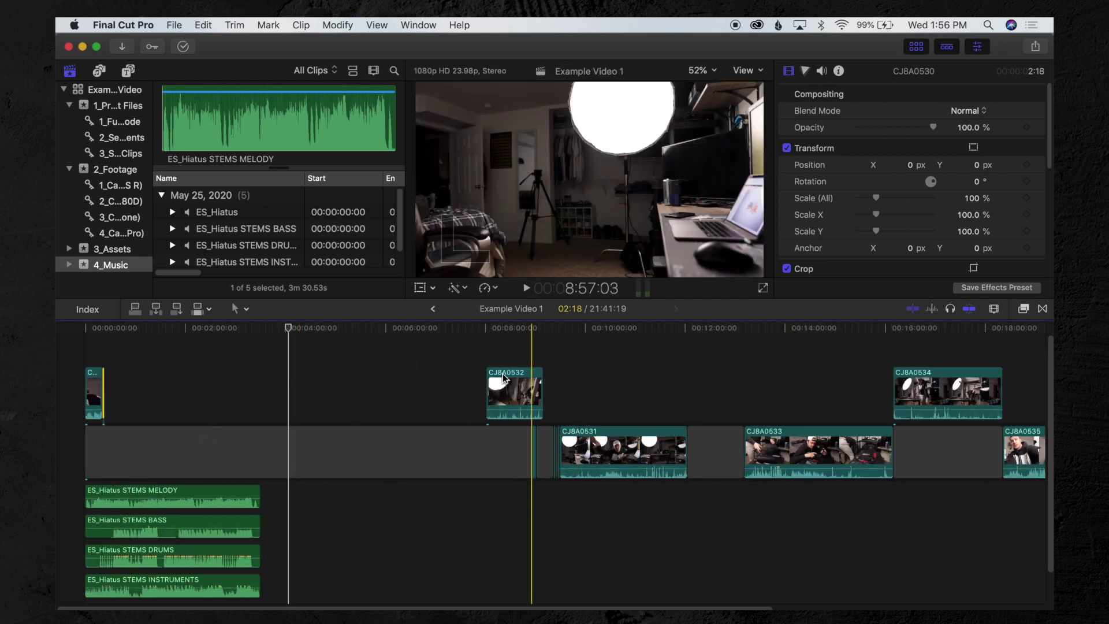
{"action": "left_click_drag", "start_coordinate": [511, 393], "coordinate": [74, 383]}
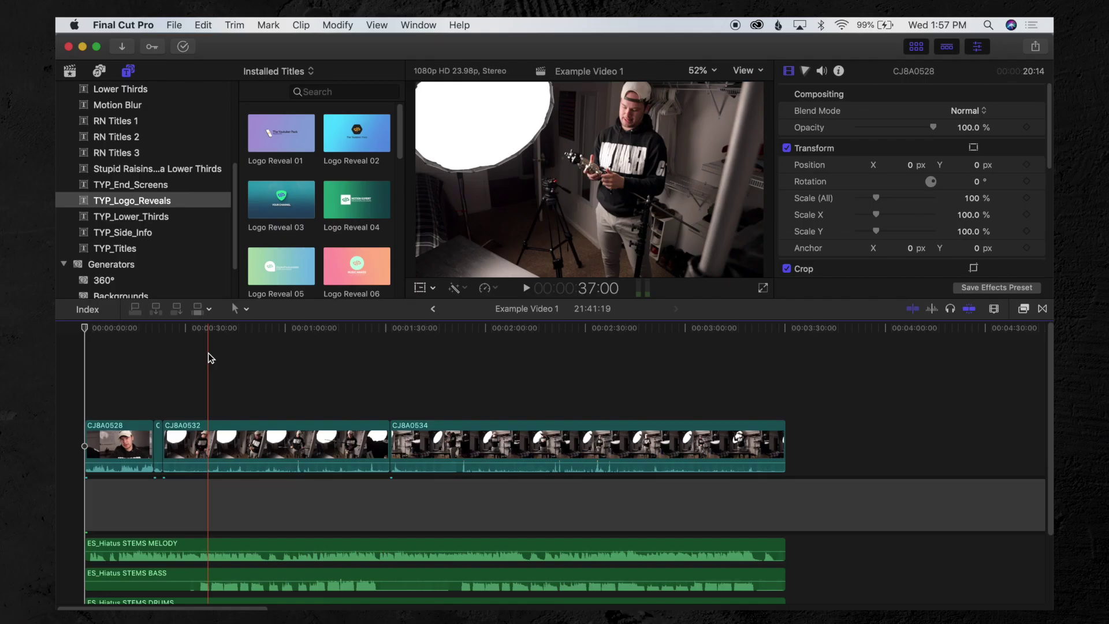
Add the title Lower Third 05 from the TYP_Lower_Thirds category above the start of clip CJ8A0528.
{"action": "scroll", "coordinate": [161, 393], "scroll_direction": "down", "scroll_amount": 3}
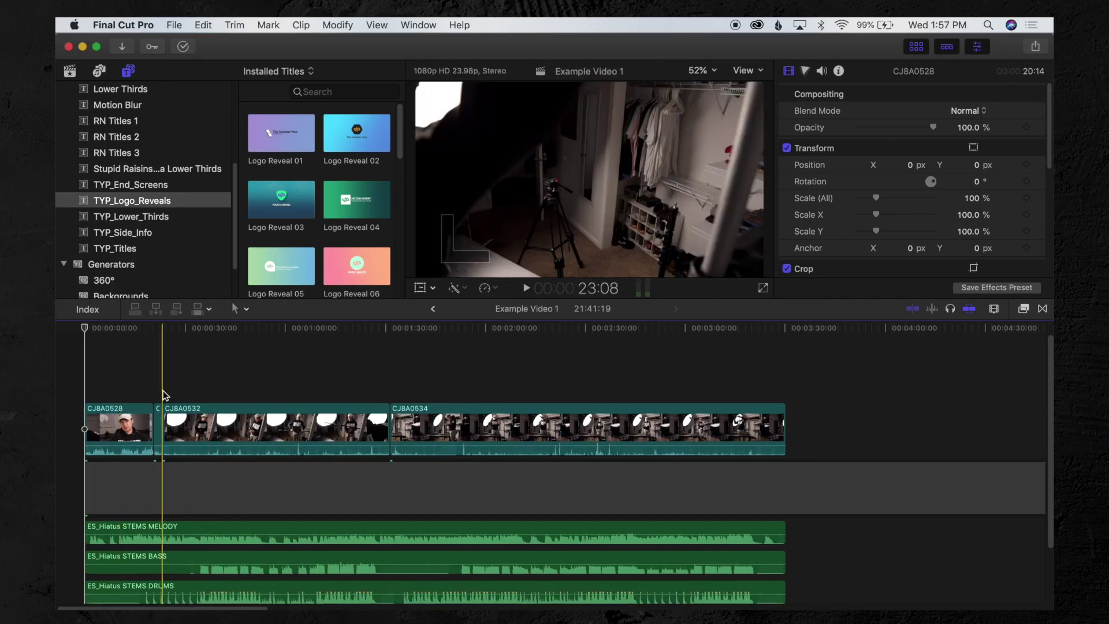
{"action": "scroll", "coordinate": [164, 395], "scroll_direction": "up", "scroll_amount": 3}
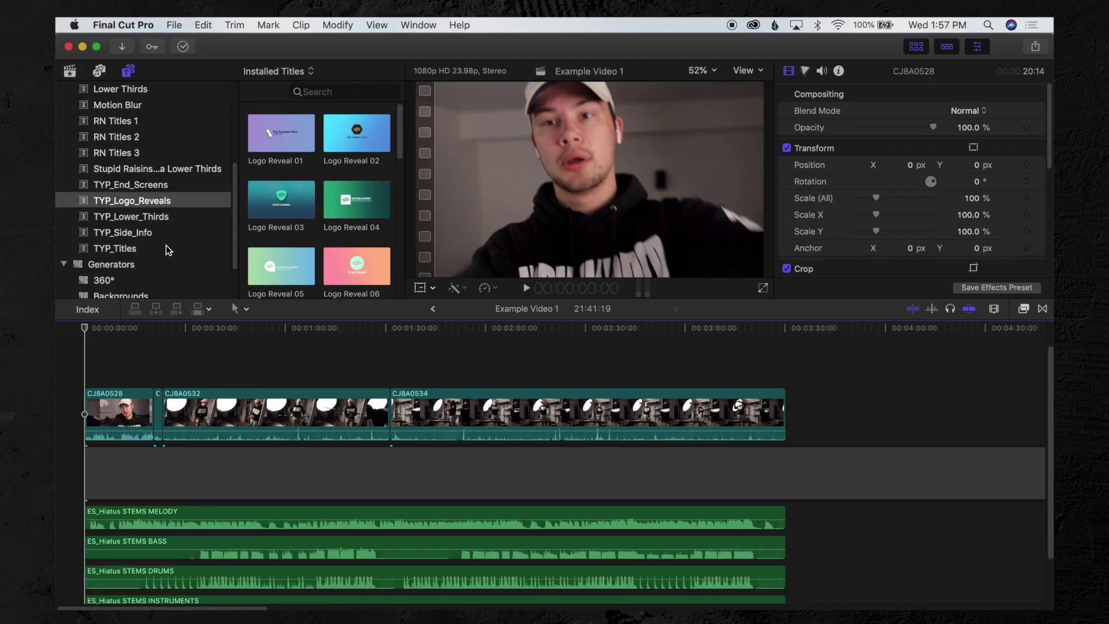
{"action": "scroll", "coordinate": [165, 245], "scroll_direction": "up", "scroll_amount": 5}
{"action": "scroll", "coordinate": [166, 245], "scroll_direction": "down", "scroll_amount": 10}
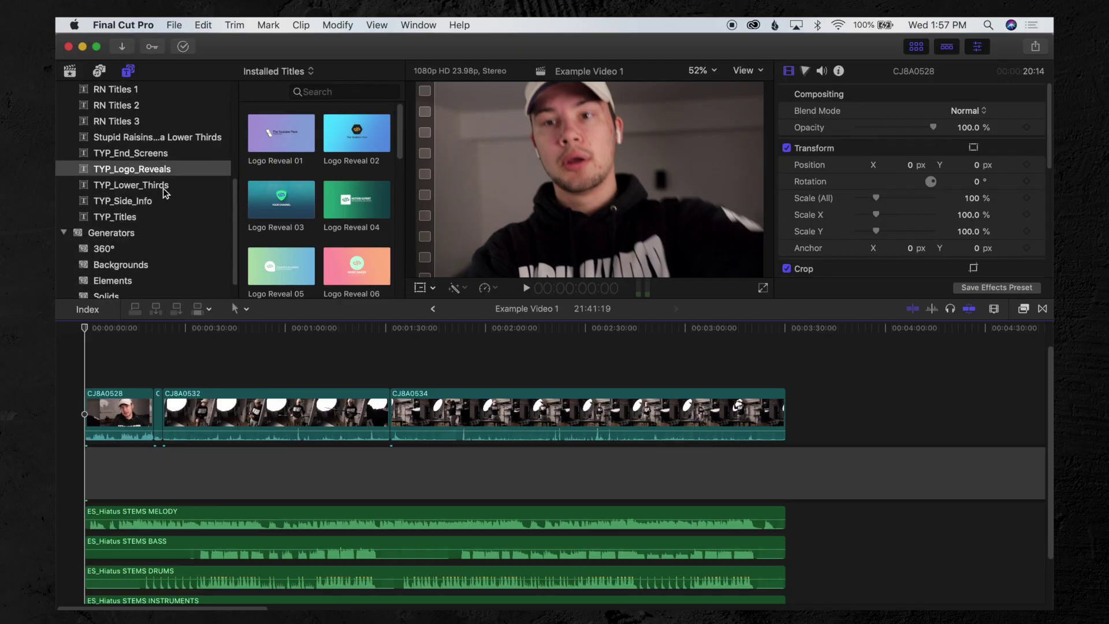
{"action": "left_click", "coordinate": [166, 186]}
{"action": "scroll", "coordinate": [338, 209], "scroll_direction": "down", "scroll_amount": 3}
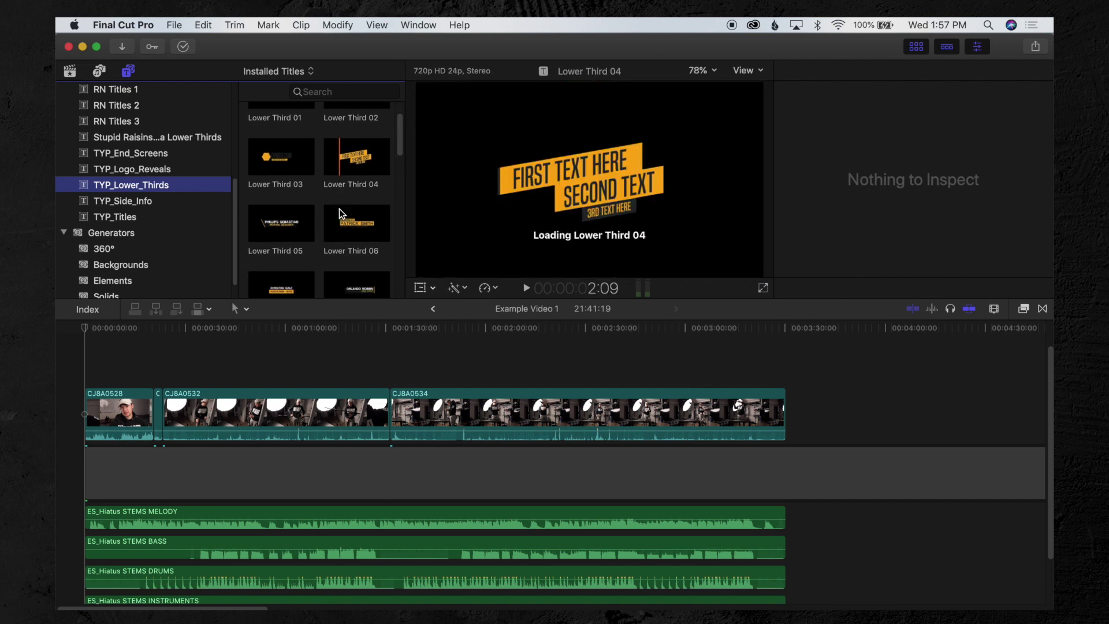
{"action": "left_click_drag", "start_coordinate": [290, 218], "coordinate": [134, 355]}
{"action": "key", "text": "super+equal"}
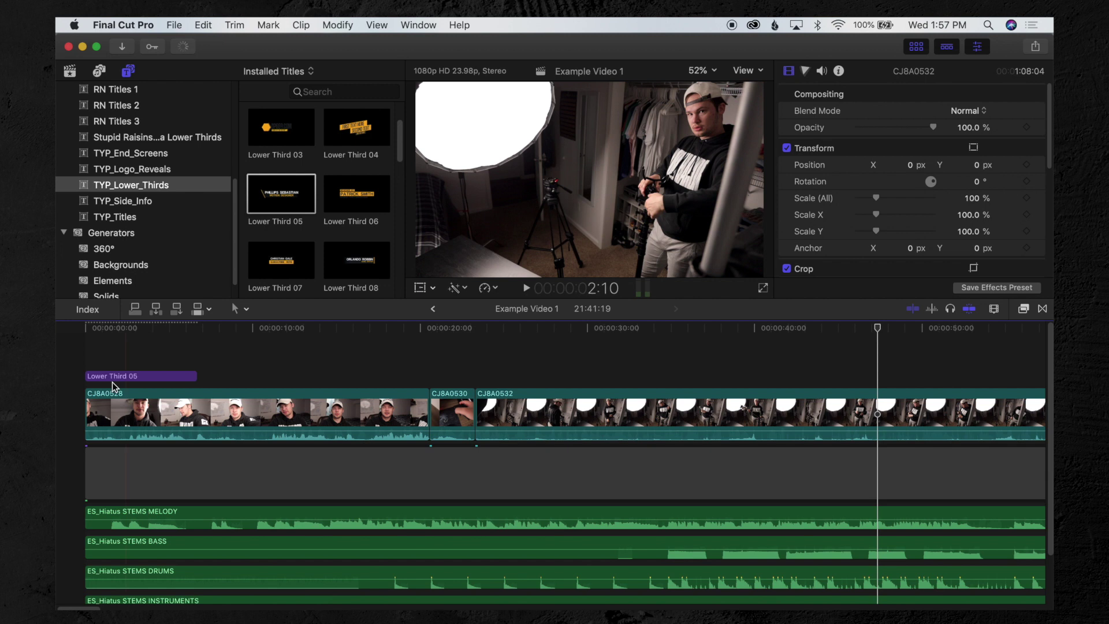
Show the published parameters of the Lower Third 05 title and turn on the safe zone guides in the viewer.
{"action": "left_click", "coordinate": [154, 362]}
{"action": "left_click", "coordinate": [155, 378]}
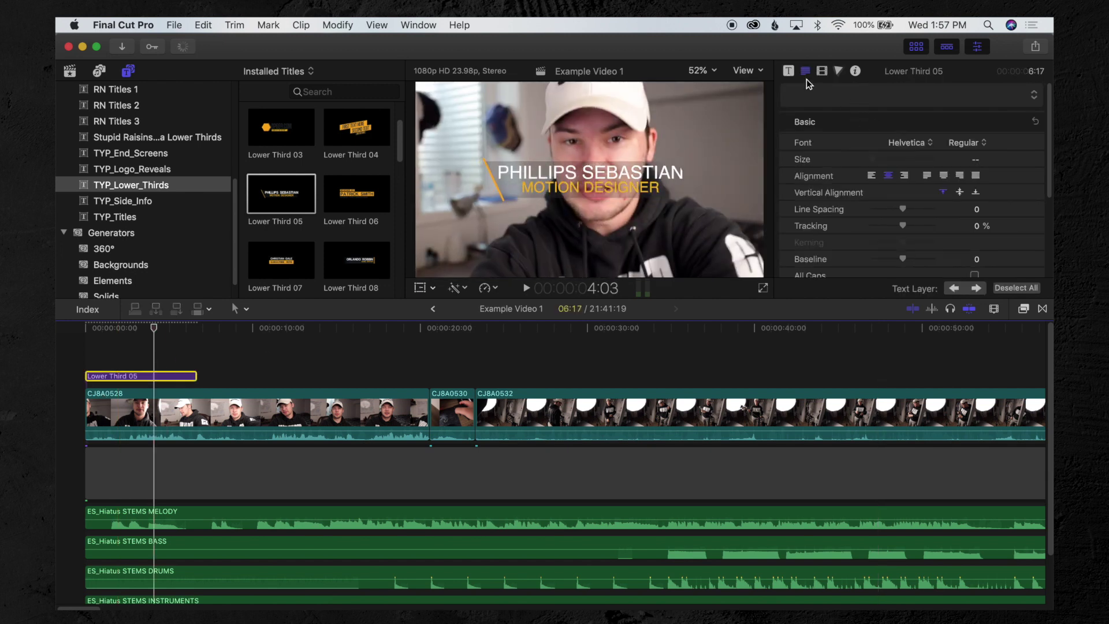
{"action": "left_click", "coordinate": [788, 70]}
{"action": "scroll", "coordinate": [808, 101], "scroll_direction": "down", "scroll_amount": 4}
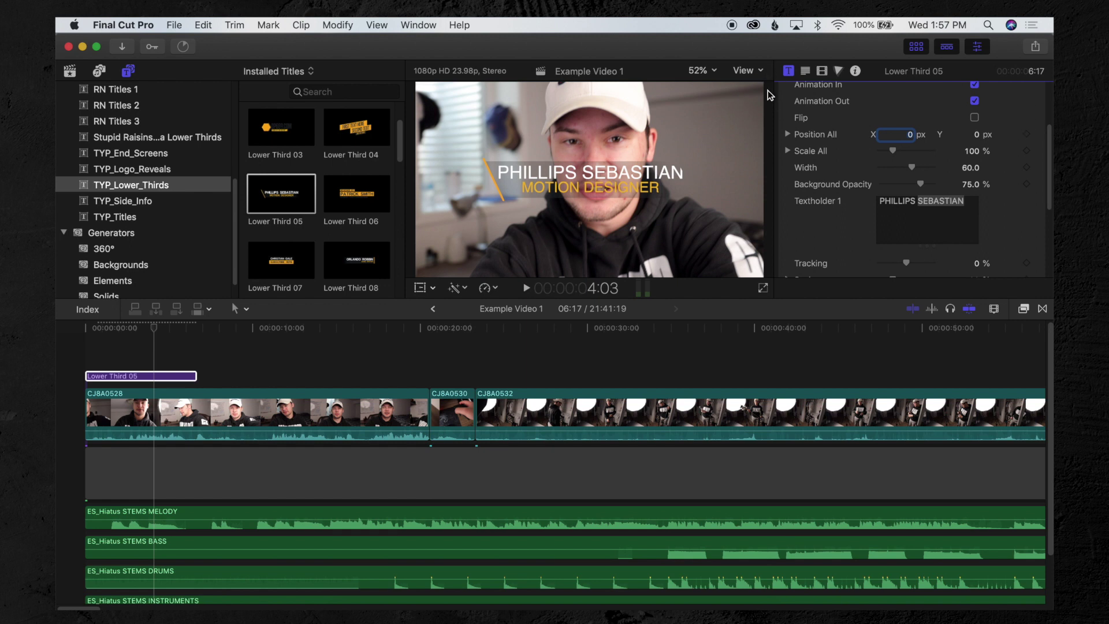
{"action": "left_click", "coordinate": [747, 70]}
{"action": "left_click", "coordinate": [783, 319]}
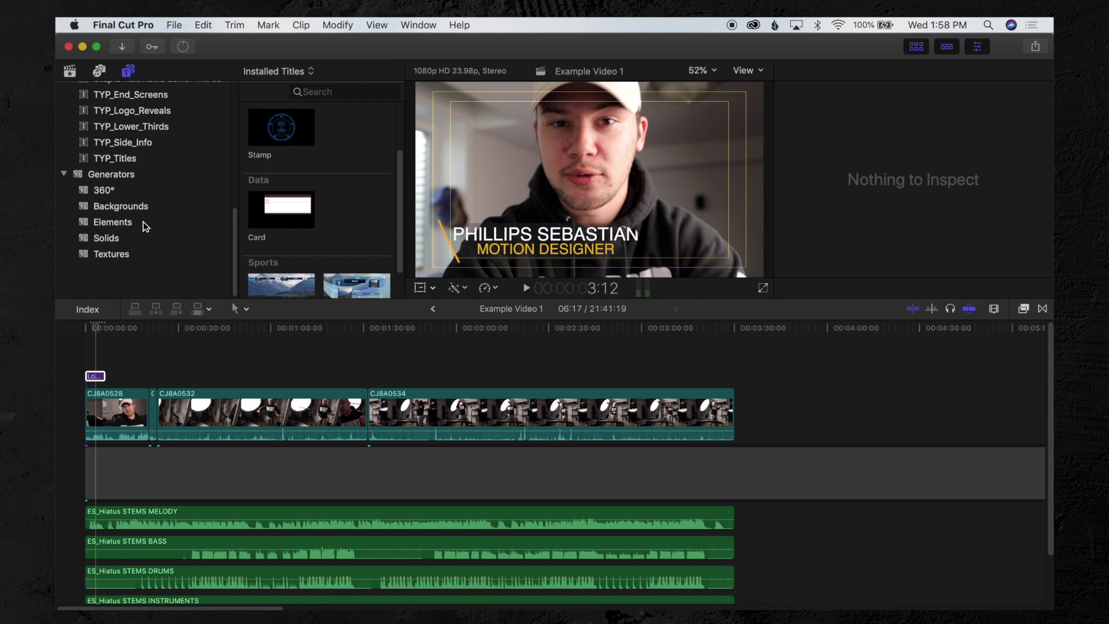
Add the green iMovie solid generator above the middle of clip CJ8A0532.
{"action": "scroll", "coordinate": [138, 249], "scroll_direction": "up", "scroll_amount": 2}
{"action": "left_click", "coordinate": [110, 274]}
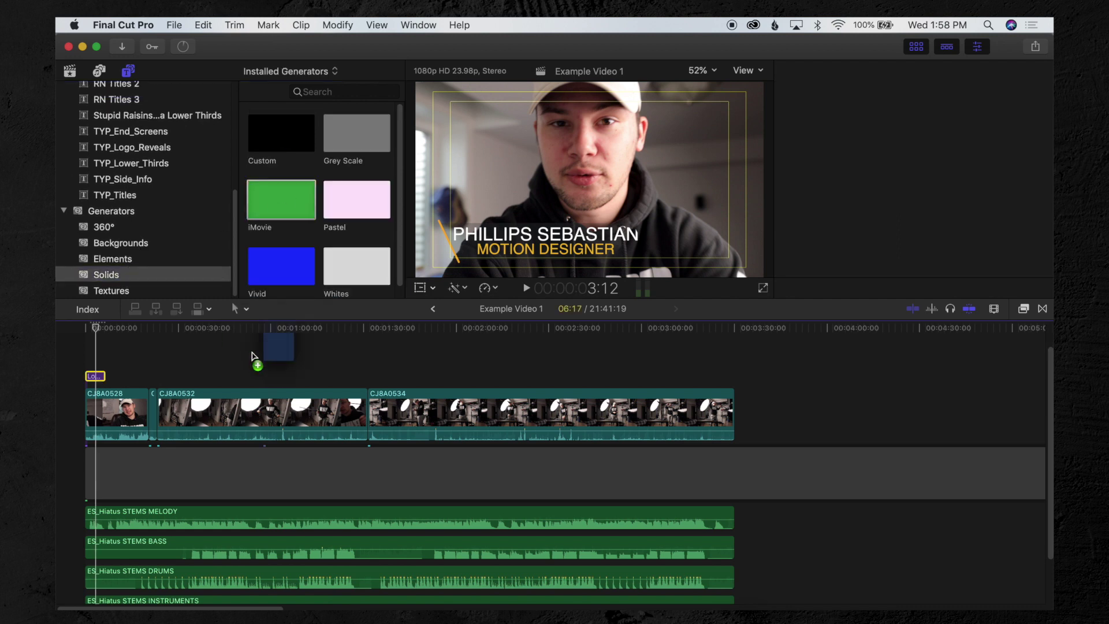
{"action": "left_click_drag", "start_coordinate": [252, 355], "coordinate": [252, 353]}
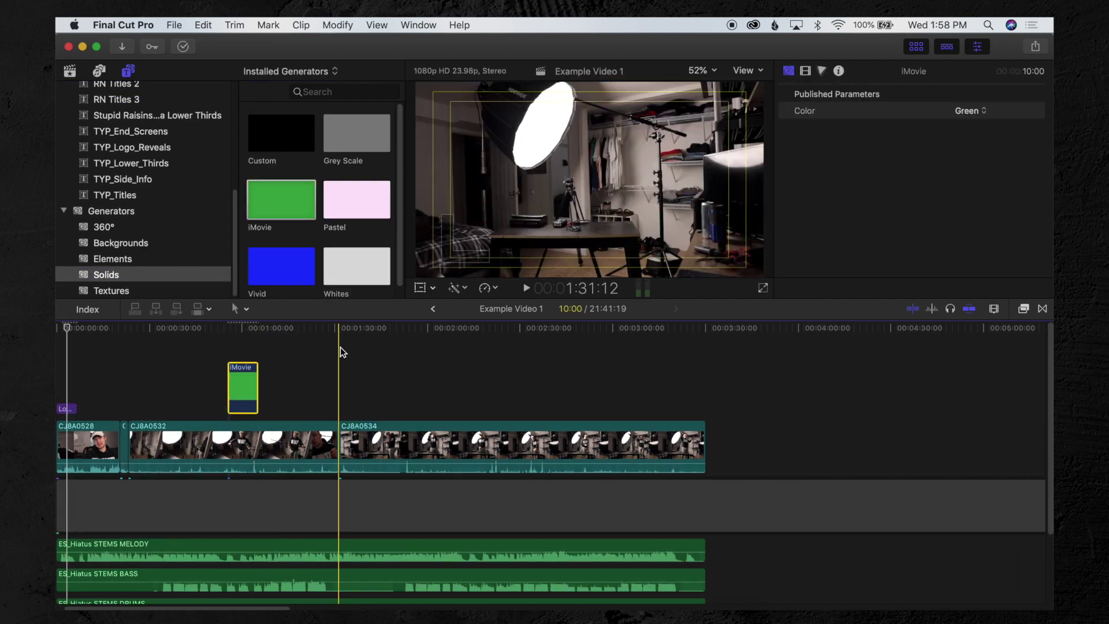
Add the Minimal motion blur 2 title from the Motion Blur category above clip CJ8A0534.
{"action": "scroll", "coordinate": [146, 161], "scroll_direction": "up", "scroll_amount": 5}
{"action": "left_click", "coordinate": [164, 151]}
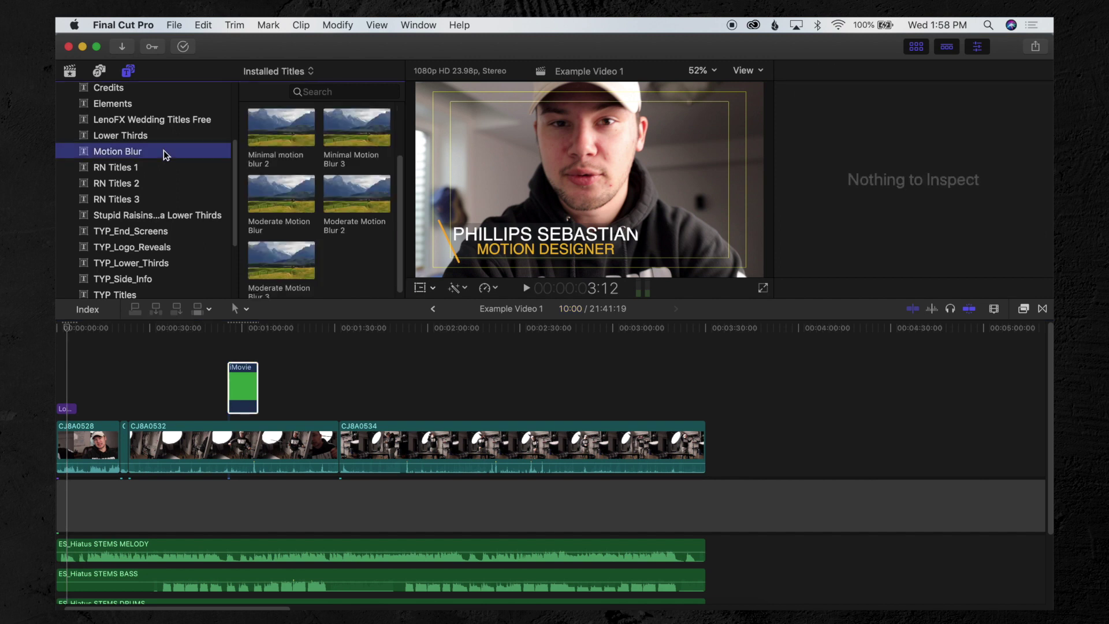
{"action": "left_click_drag", "start_coordinate": [457, 404], "coordinate": [458, 406]}
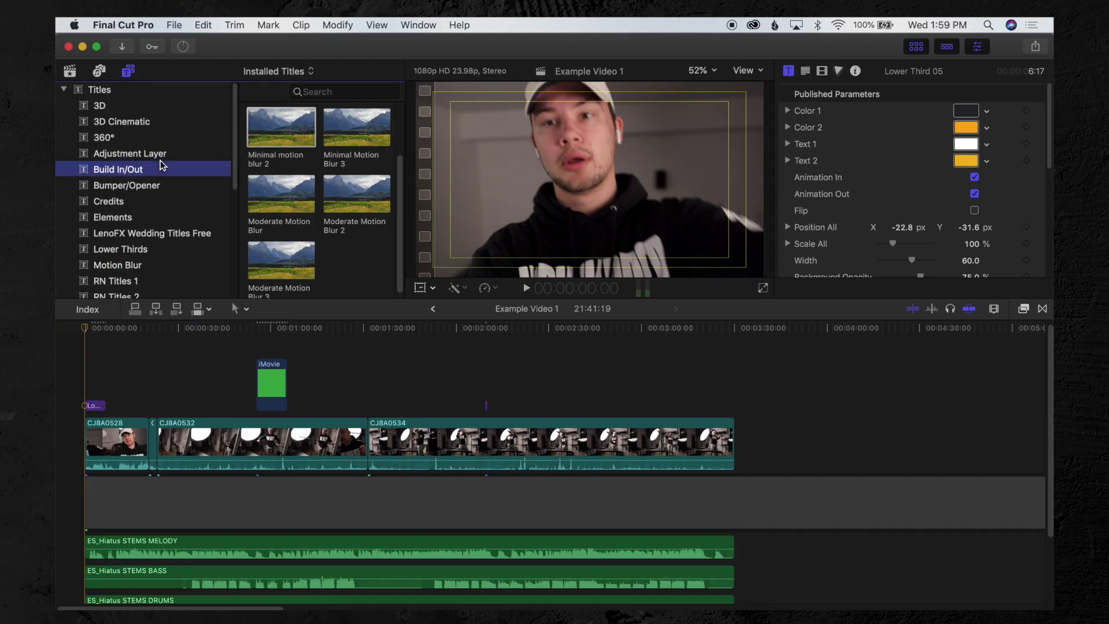
Stack the Base Correction, Look Grade and Adjustment Layer titles in that order above the start of CJ8A0528, beneath the lower third.
{"action": "left_click", "coordinate": [171, 153]}
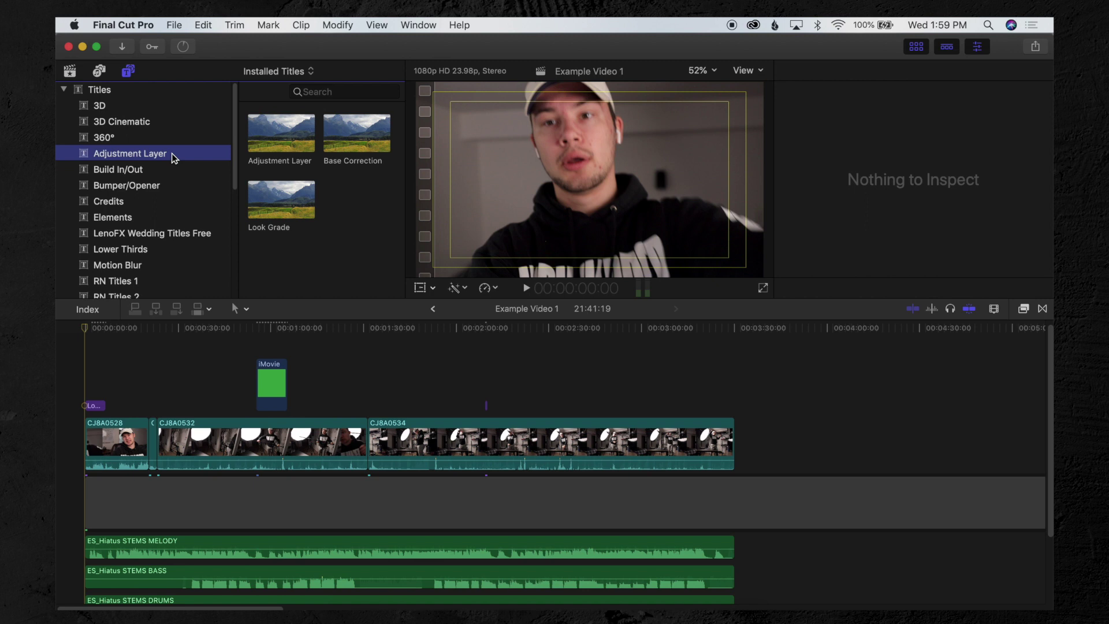
{"action": "left_click_drag", "start_coordinate": [115, 469], "coordinate": [107, 405]}
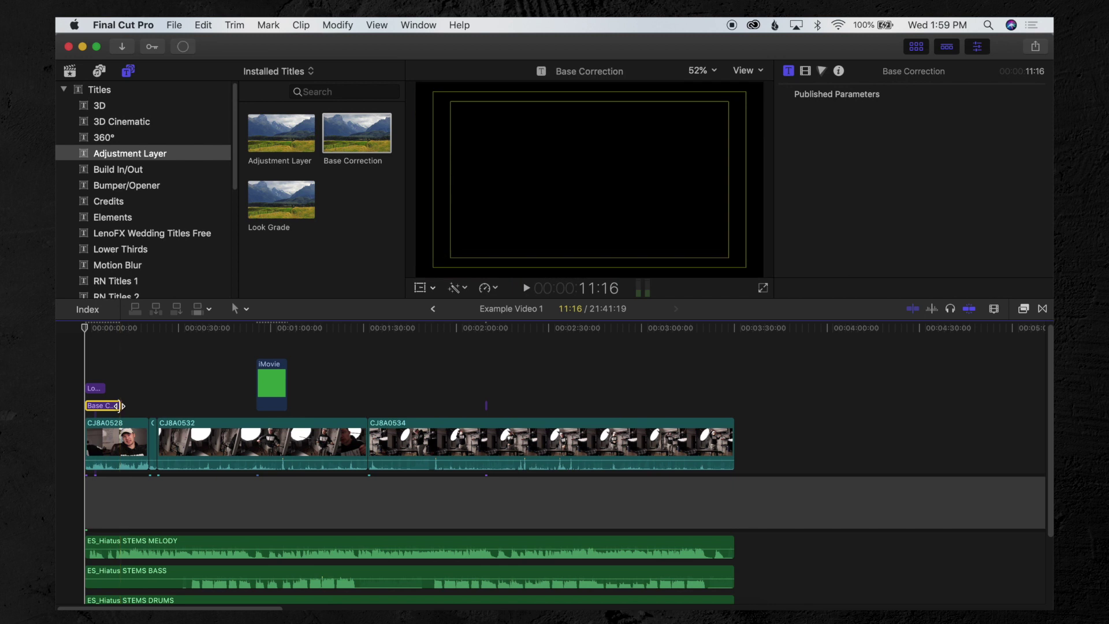
{"action": "left_click_drag", "start_coordinate": [135, 372], "coordinate": [88, 396]}
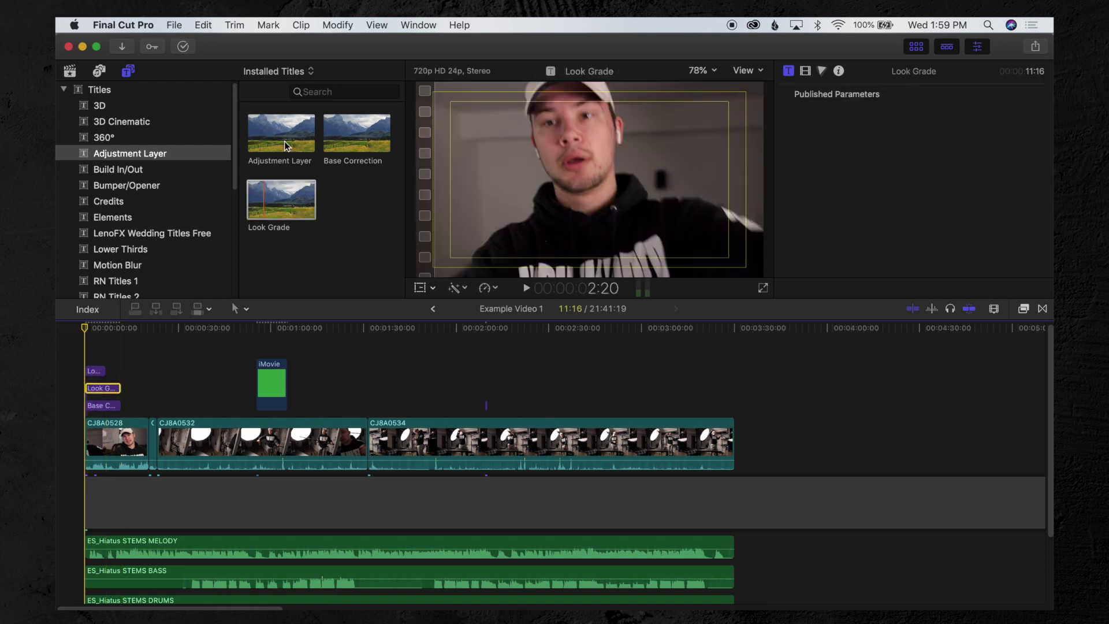
{"action": "left_click_drag", "start_coordinate": [102, 379], "coordinate": [99, 372]}
Extend the Base Correction, Look Grade and Adjustment Layer titles to the end of the music stems at about 3:30:07.
{"action": "key", "text": "super+minus"}
{"action": "left_click_drag", "start_coordinate": [101, 411], "coordinate": [409, 414]}
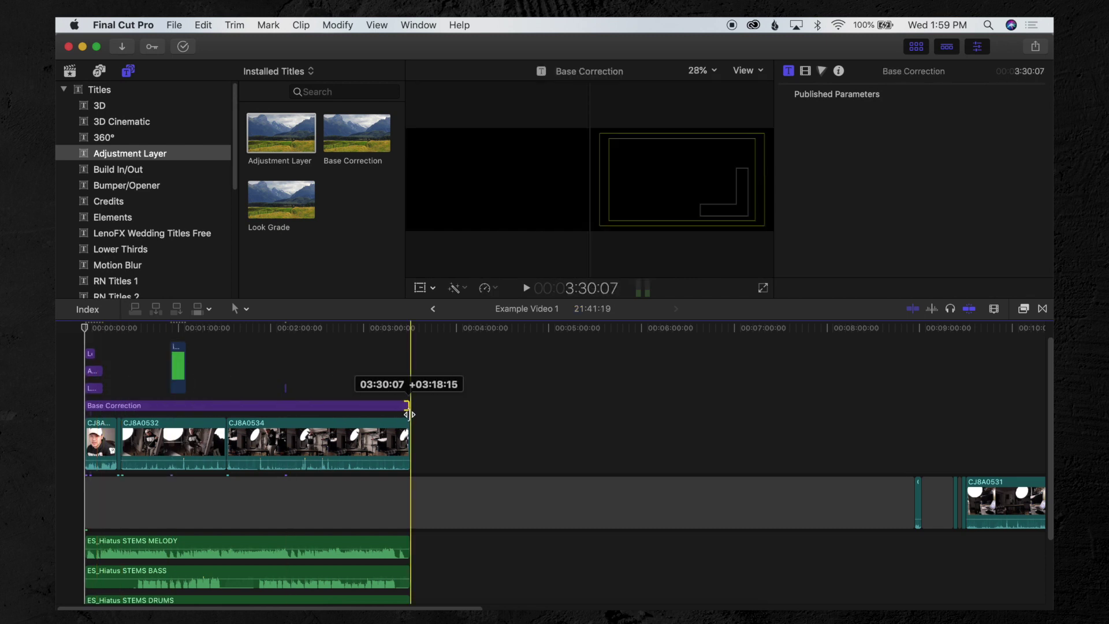
{"action": "key", "text": "Up"}
{"action": "key", "text": "Up"}
{"action": "key", "text": "Up"}
{"action": "key", "text": "Up"}
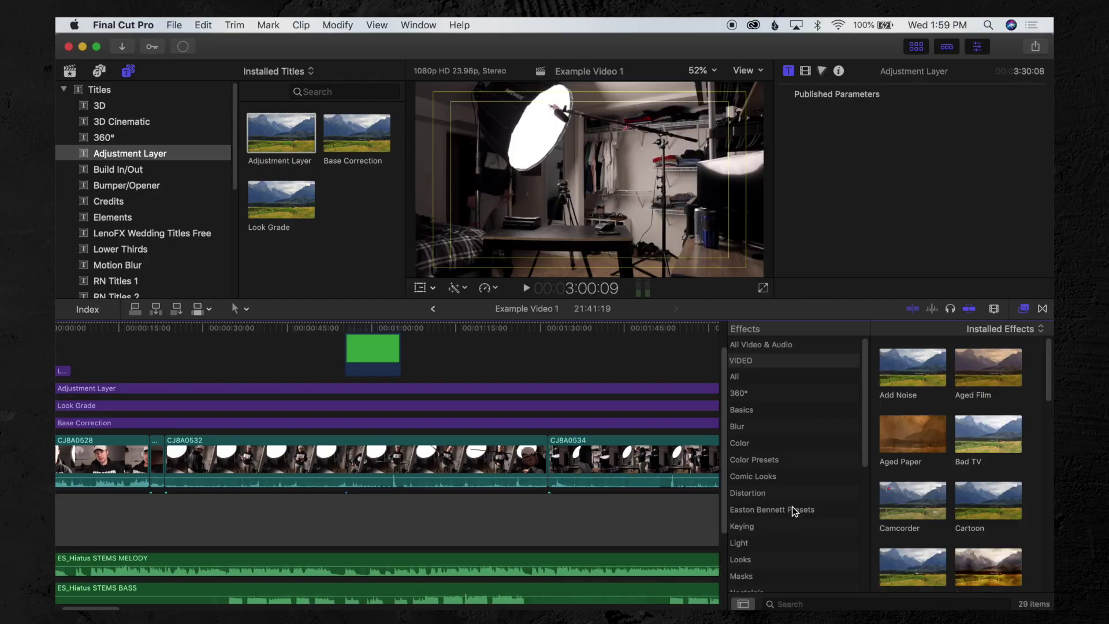
Apply the Base Correction, Look Grade and Sharpen preset effects to the Base Correction, Look Grade and Adjustment Layer titles respectively.
{"action": "left_click", "coordinate": [794, 511]}
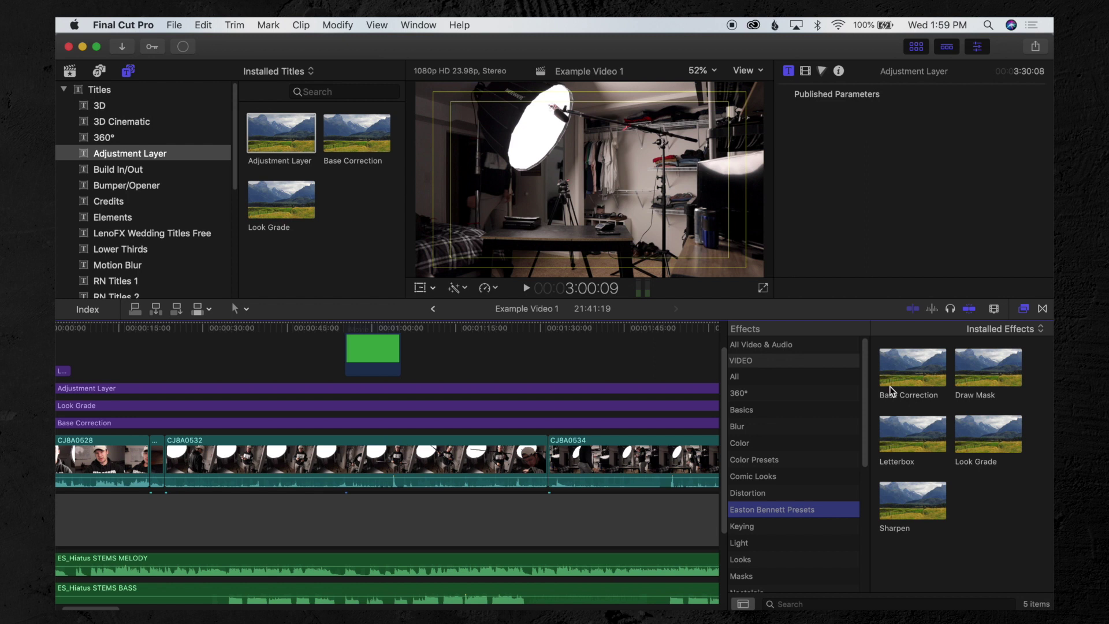
{"action": "left_click_drag", "start_coordinate": [889, 385], "coordinate": [630, 422]}
{"action": "left_click_drag", "start_coordinate": [875, 390], "coordinate": [651, 406]}
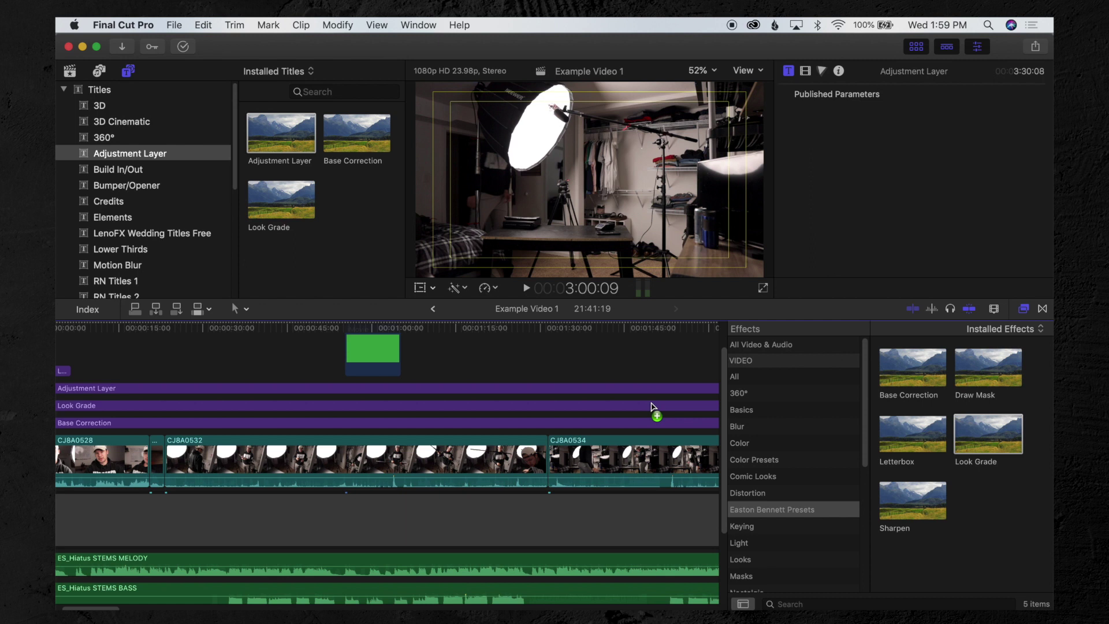
{"action": "left_click_drag", "start_coordinate": [913, 515], "coordinate": [681, 386]}
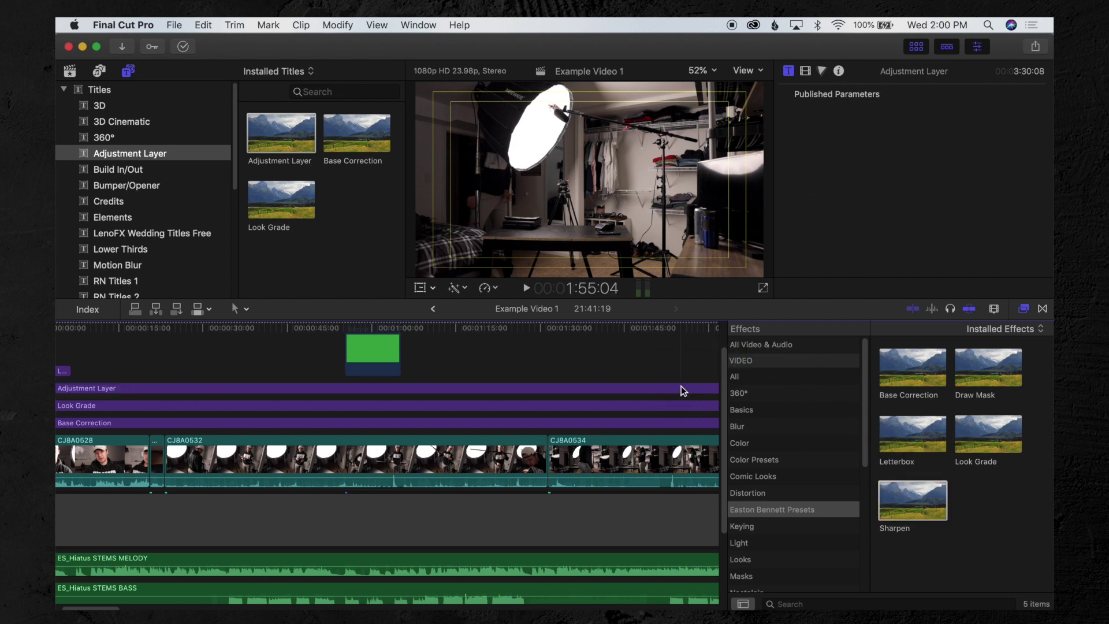
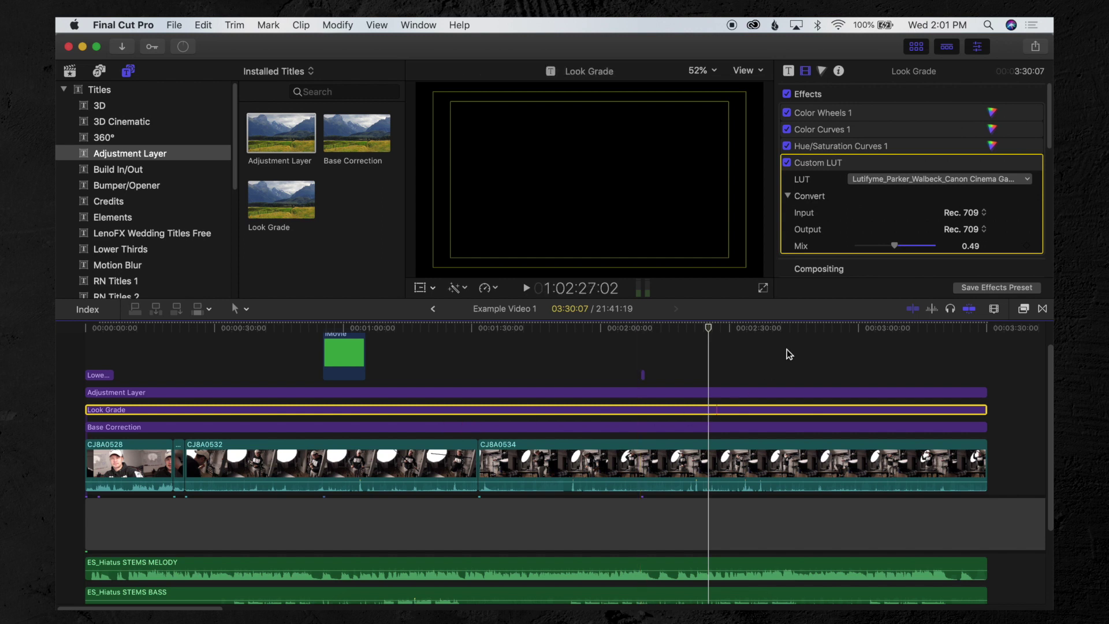
Select the Base Correction layer in the timeline to examine its applied effects.
{"action": "left_click", "coordinate": [714, 427]}
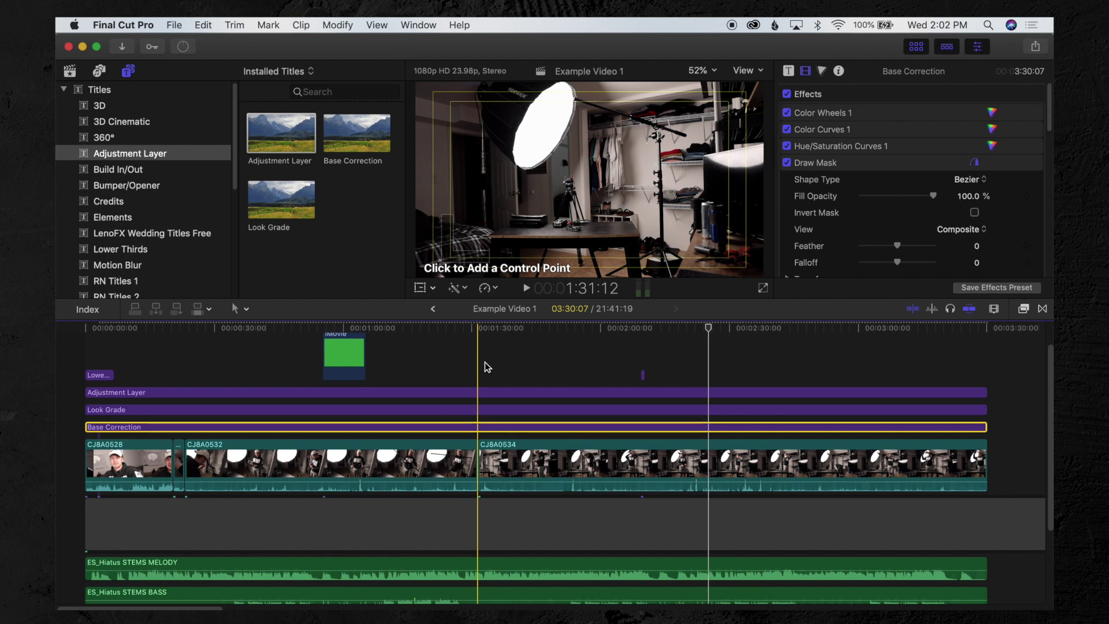
Split the Base Correction layer at the clip boundaries at 1:31:12, 23:08 and 20:14.
{"action": "key", "text": "super+b"}
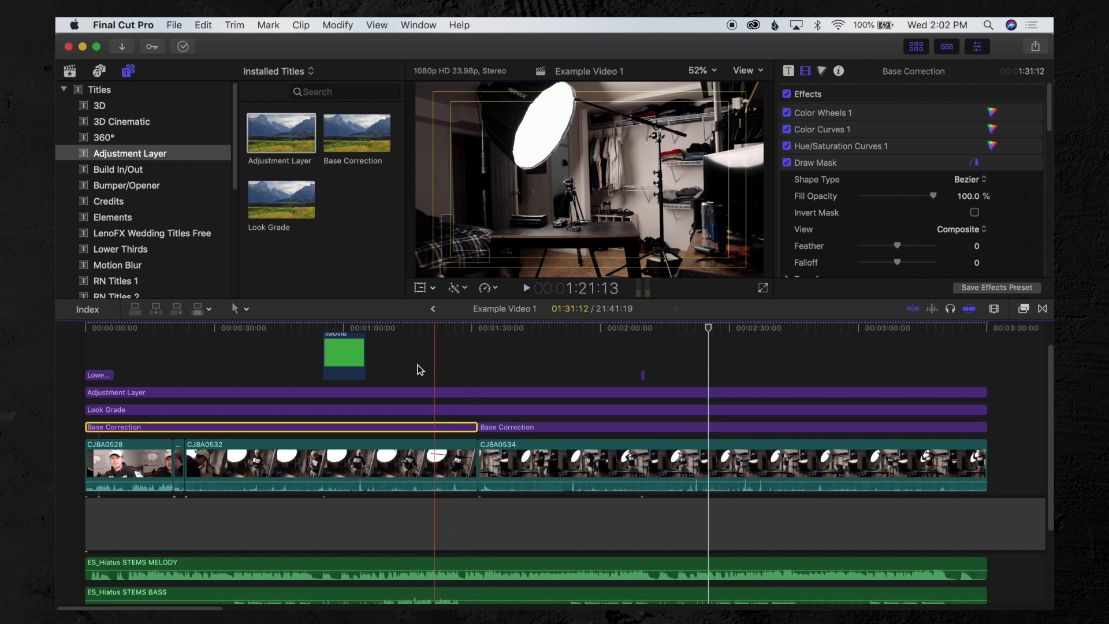
{"action": "key", "text": "super+b"}
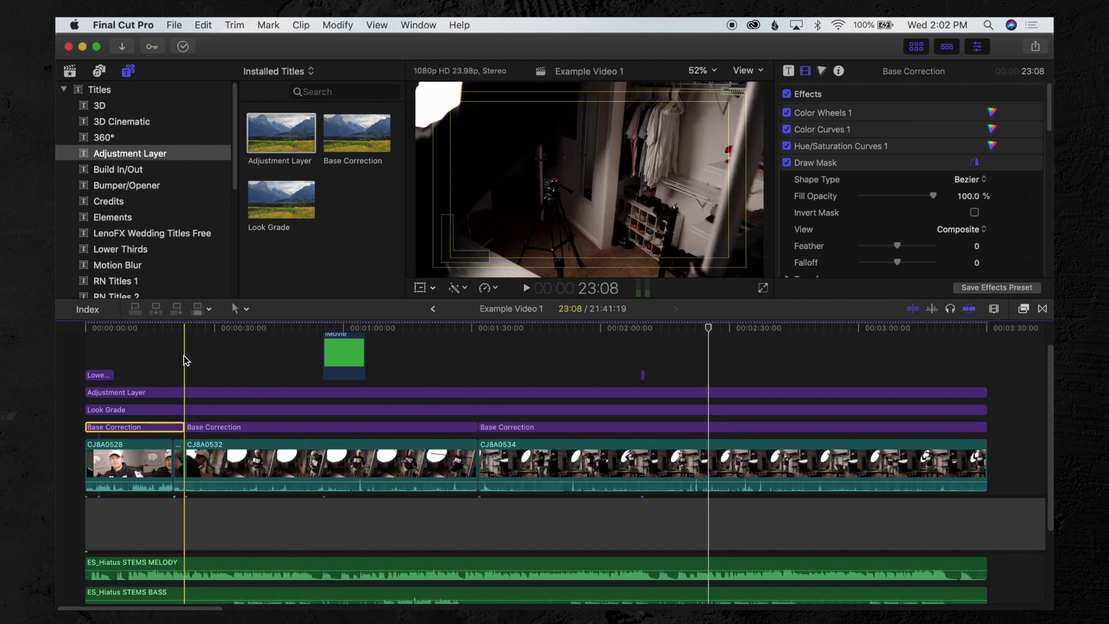
{"action": "key", "text": "super+equal"}
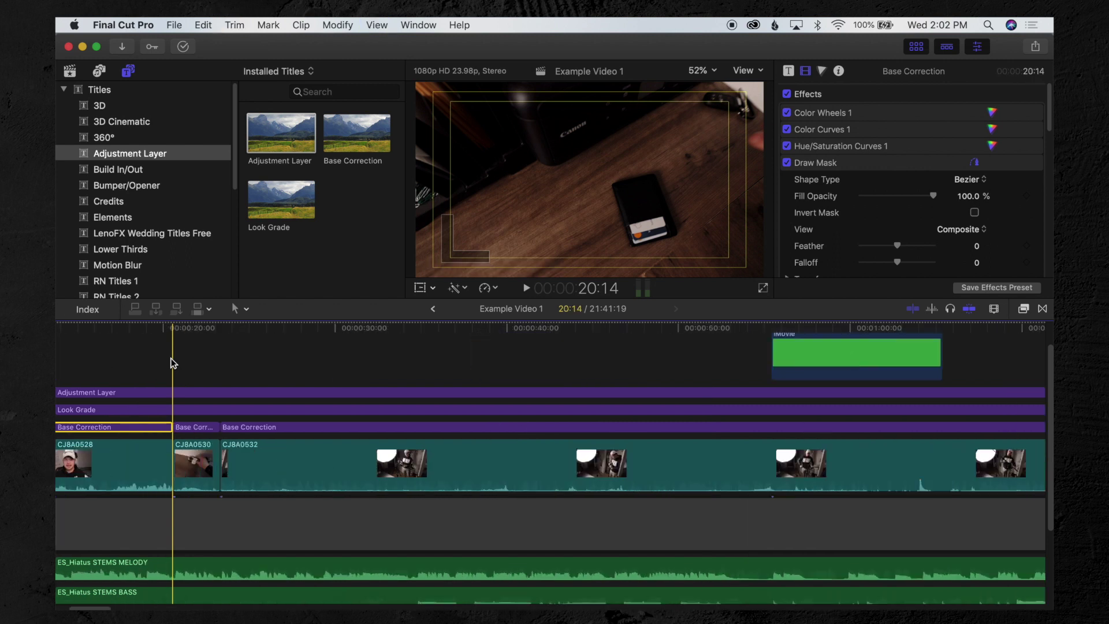
{"action": "scroll", "coordinate": [143, 426], "scroll_direction": "left", "scroll_amount": 6}
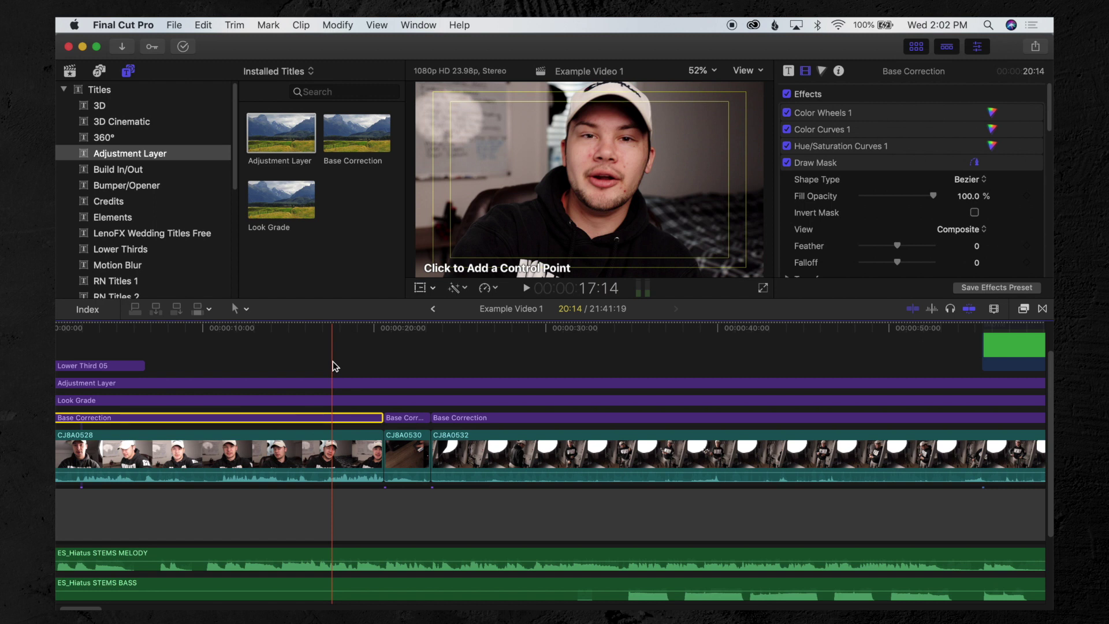
{"action": "key", "text": "super+minus"}
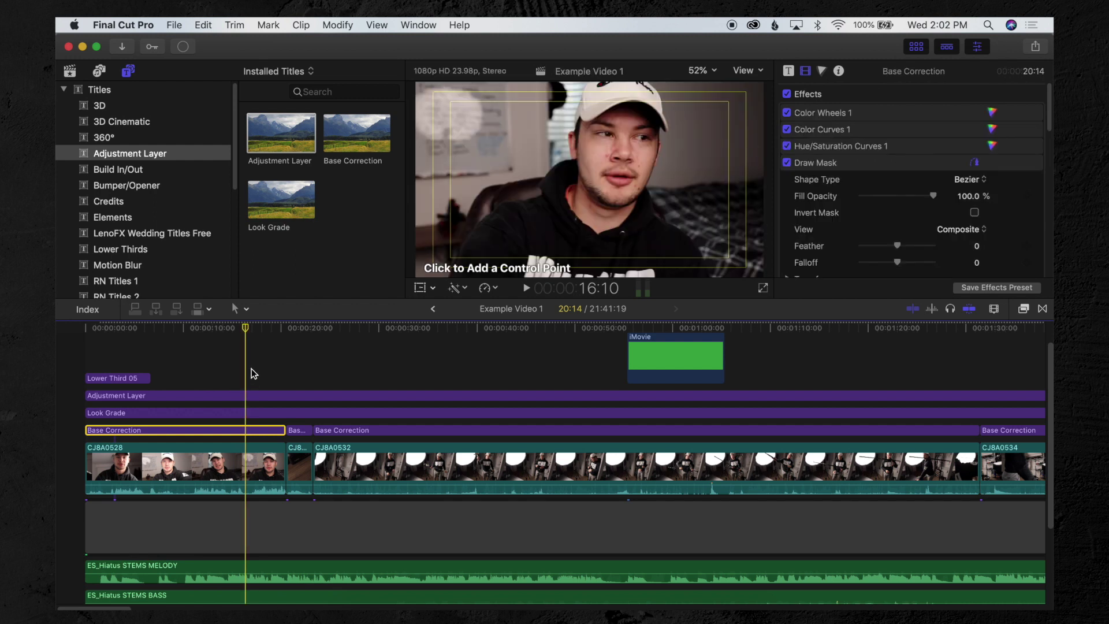
Toggle the adjustment layers over CJ8A0528 off and on to compare the footage with and without the grading.
{"action": "left_click", "coordinate": [256, 412]}
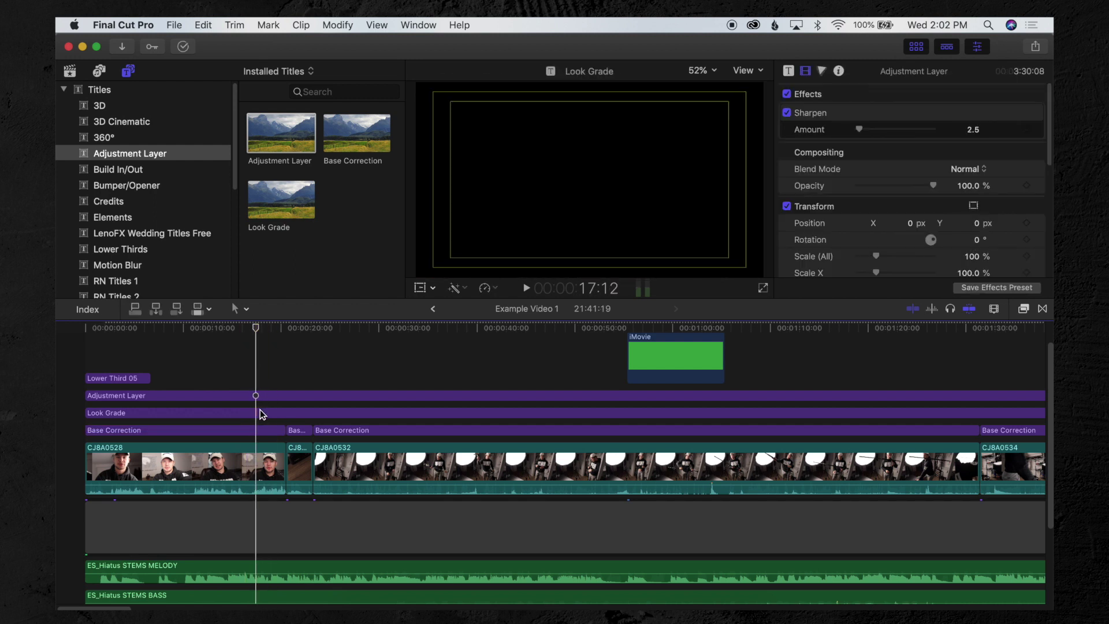
{"action": "key", "text": "v"}
{"action": "key", "text": "v"}
{"action": "key", "text": "v"}
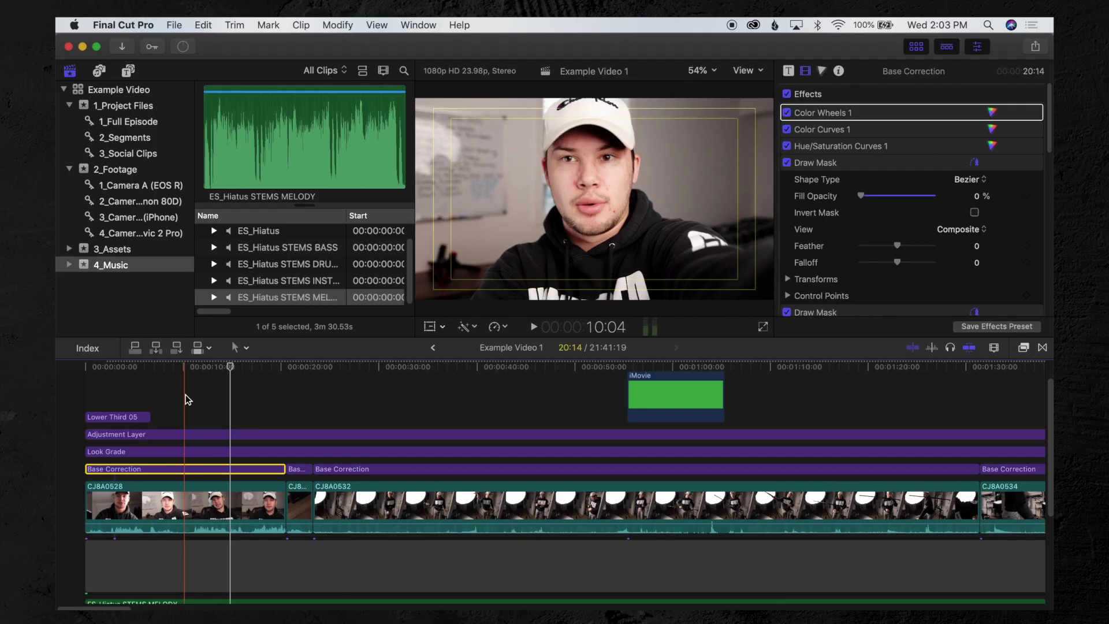
Park the playhead at the start of CJ8A0532 at 23:08 and show the audio meters.
{"action": "key", "text": "super+minus"}
{"action": "key", "text": "super+minus"}
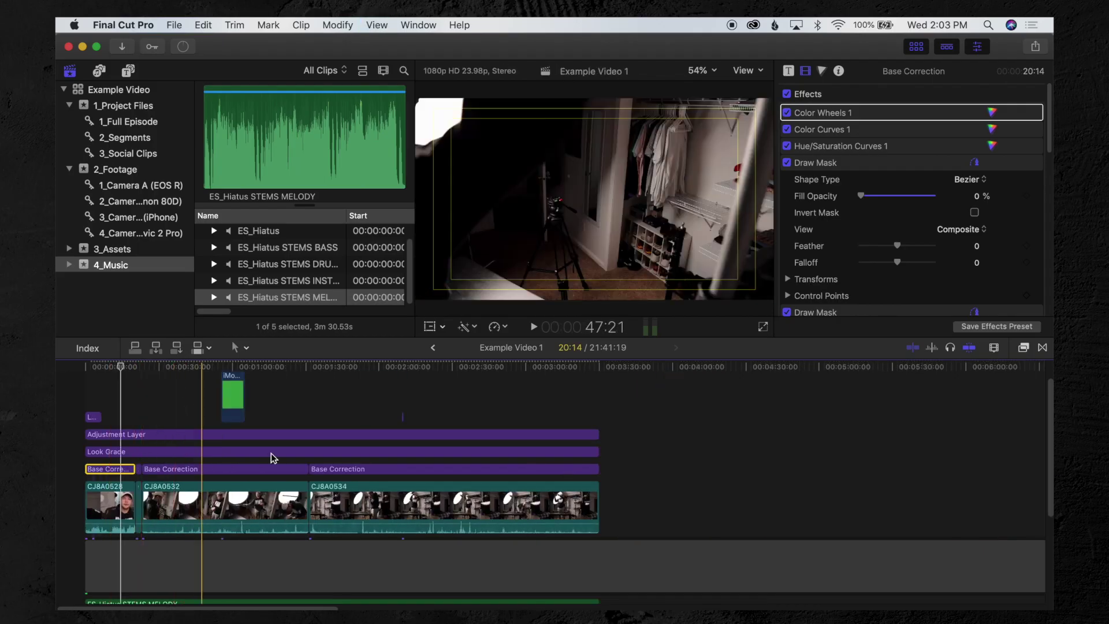
{"action": "left_click", "coordinate": [148, 392]}
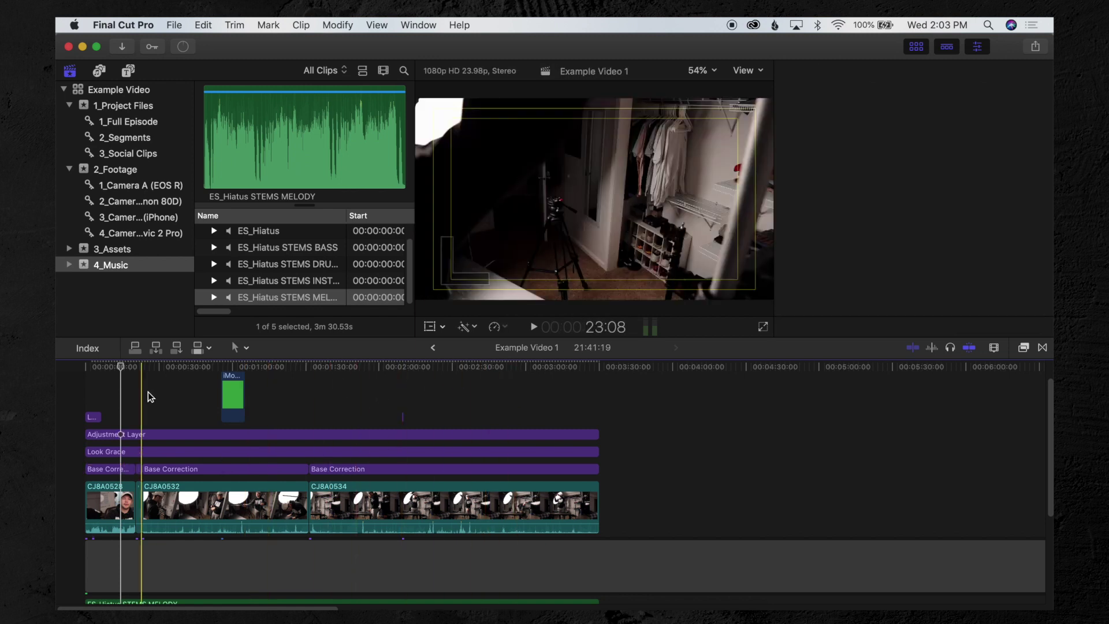
{"action": "scroll", "coordinate": [148, 392], "scroll_direction": "down", "scroll_amount": 3}
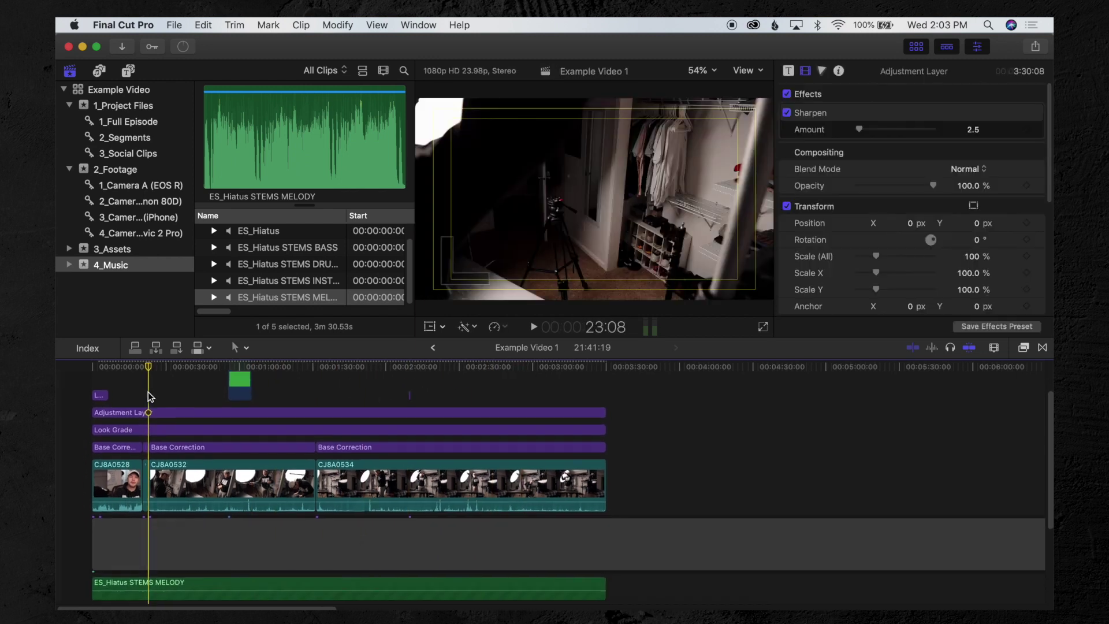
{"action": "scroll", "coordinate": [462, 404], "scroll_direction": "right", "scroll_amount": 1}
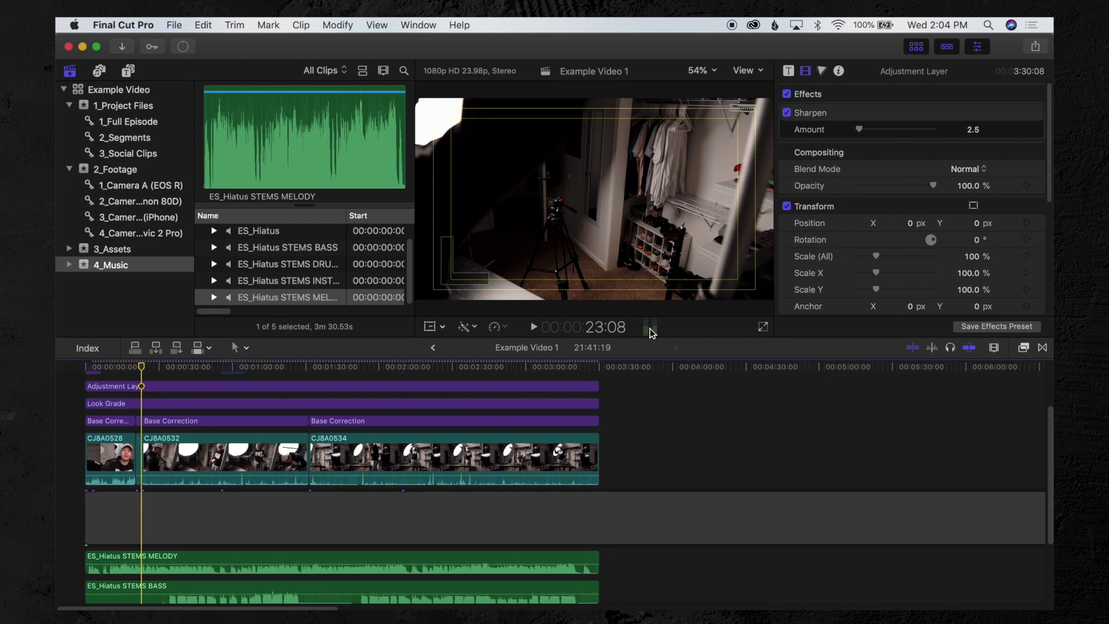
{"action": "left_click", "coordinate": [650, 328]}
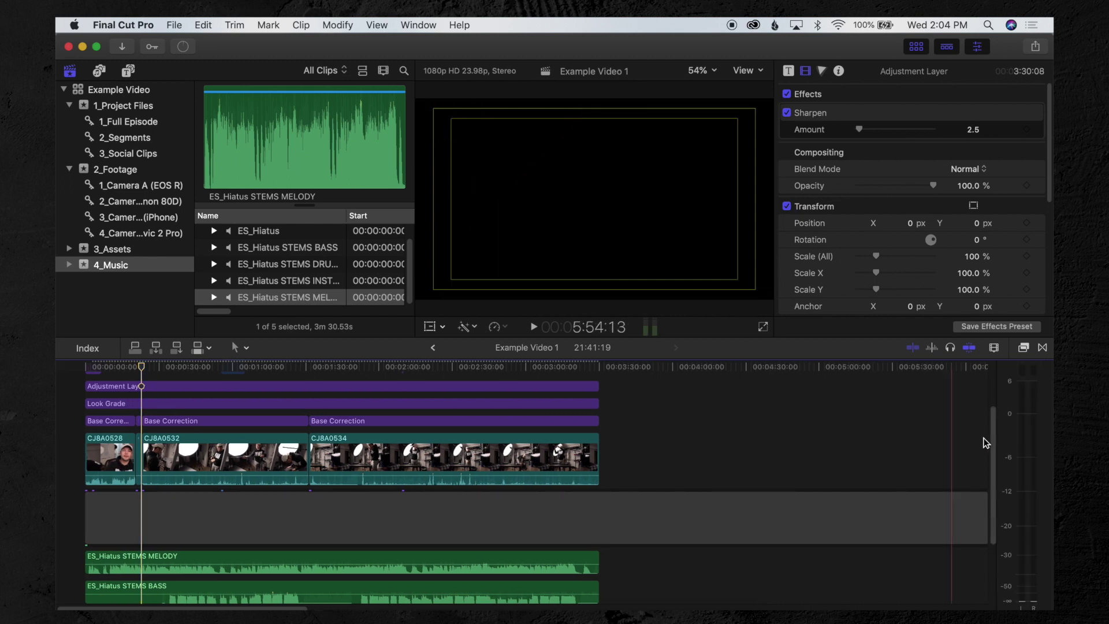
Return the playhead to the start of the timeline and open the 2_SFX collection in the 4_Music folder.
{"action": "key", "text": "Home"}
{"action": "left_click", "coordinate": [69, 265]}
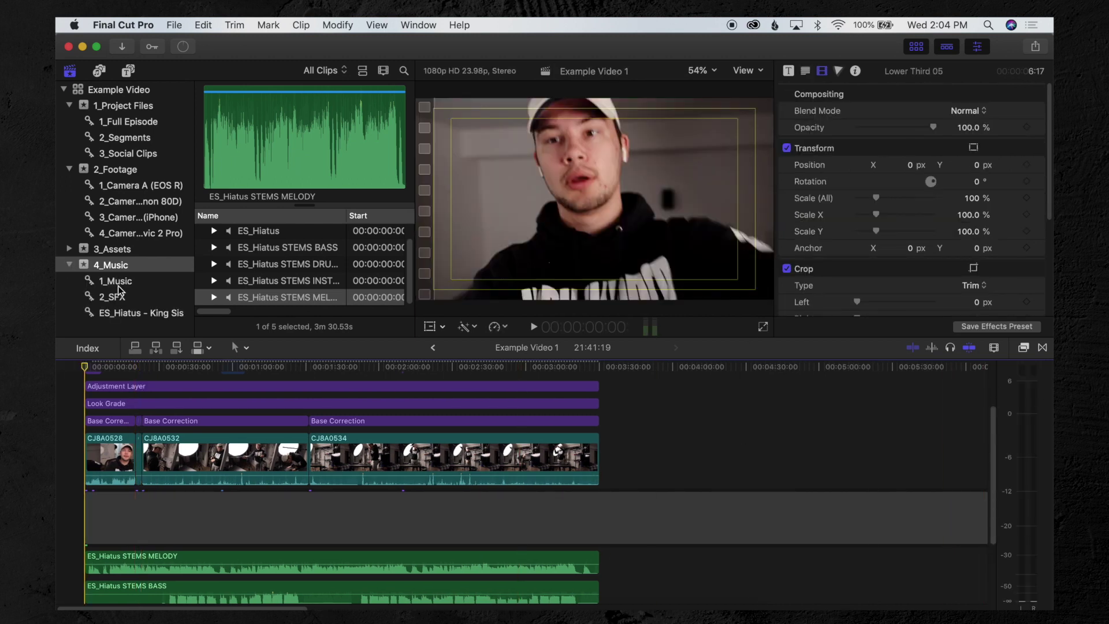
{"action": "left_click", "coordinate": [115, 297]}
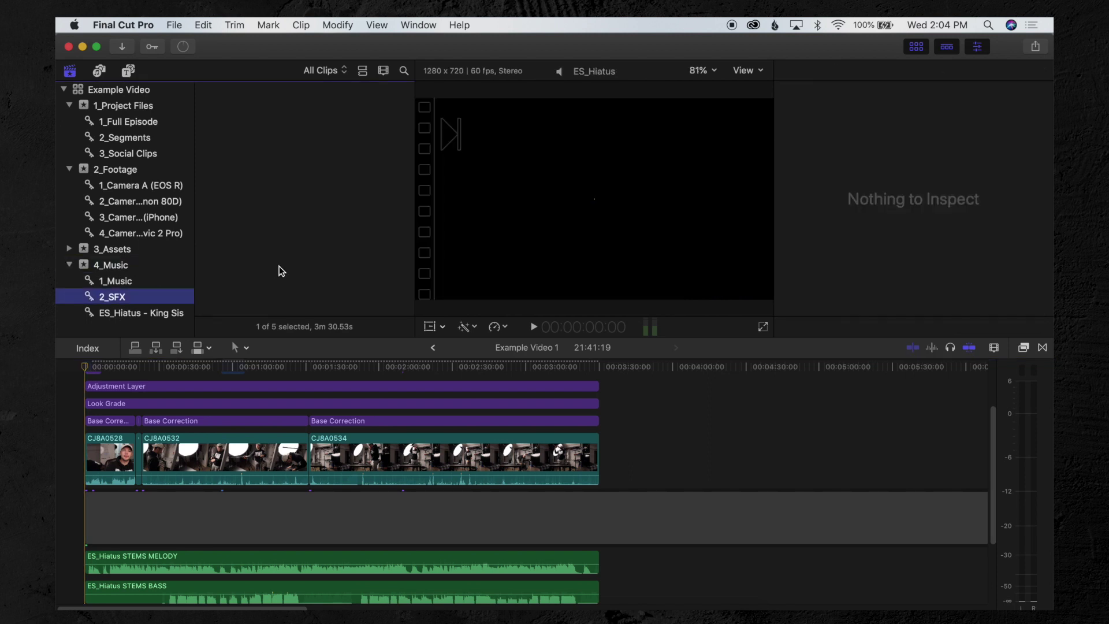
Detach the audio of the CJ8A0528, CJ8A0532 and CJ8A0534 clips onto lanes above the music stems.
{"action": "left_click", "coordinate": [106, 463]}
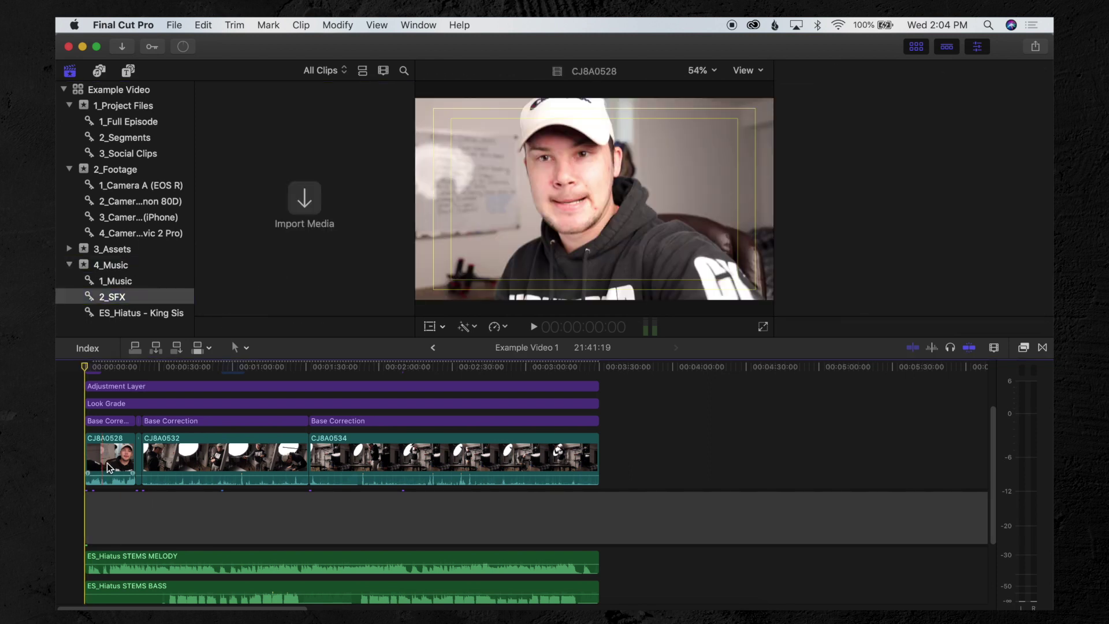
{"action": "key", "text": "shift+z"}
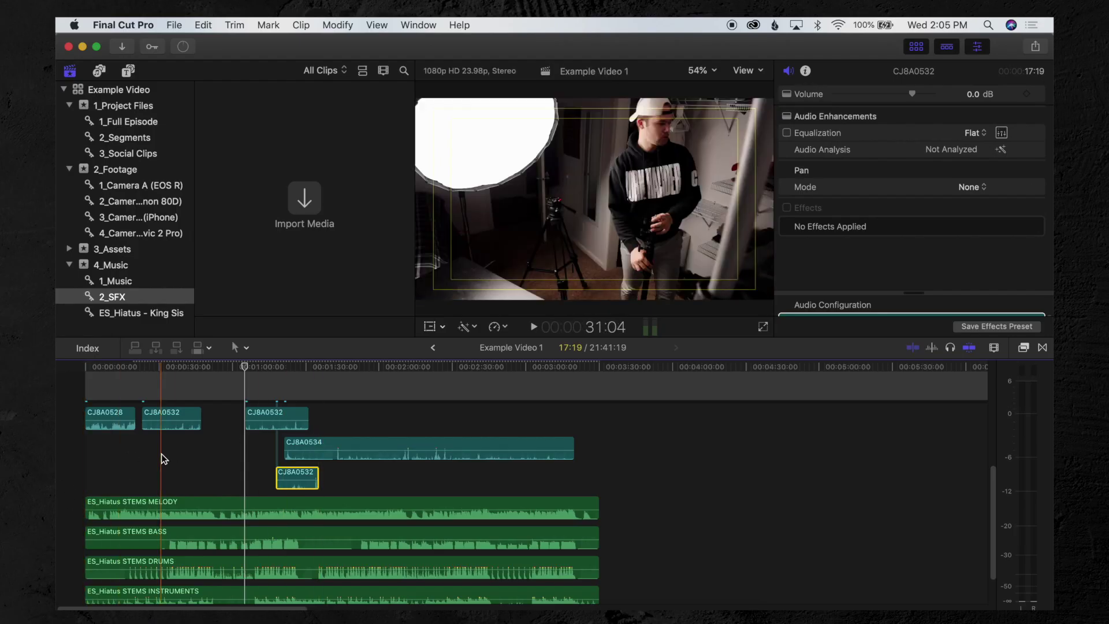
Apply the Full Audio Mix effect from Easton Bennett Audio Presets to the CJ8A0528 audio and play it back.
{"action": "scroll", "coordinate": [106, 482], "scroll_direction": "up", "scroll_amount": 5}
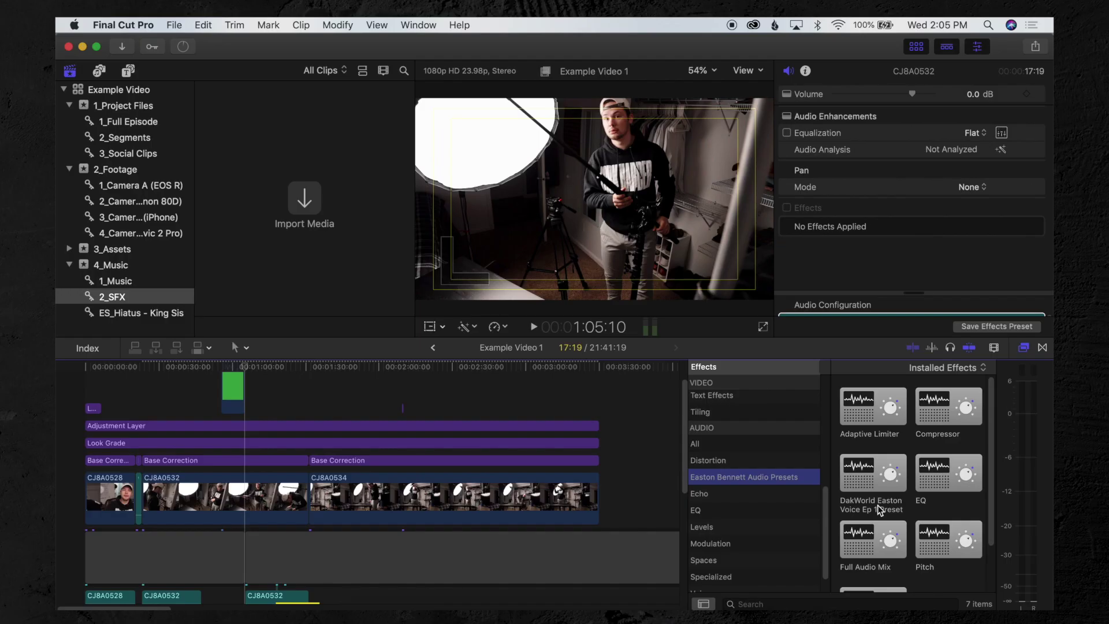
{"action": "scroll", "coordinate": [886, 489], "scroll_direction": "down", "scroll_amount": 3}
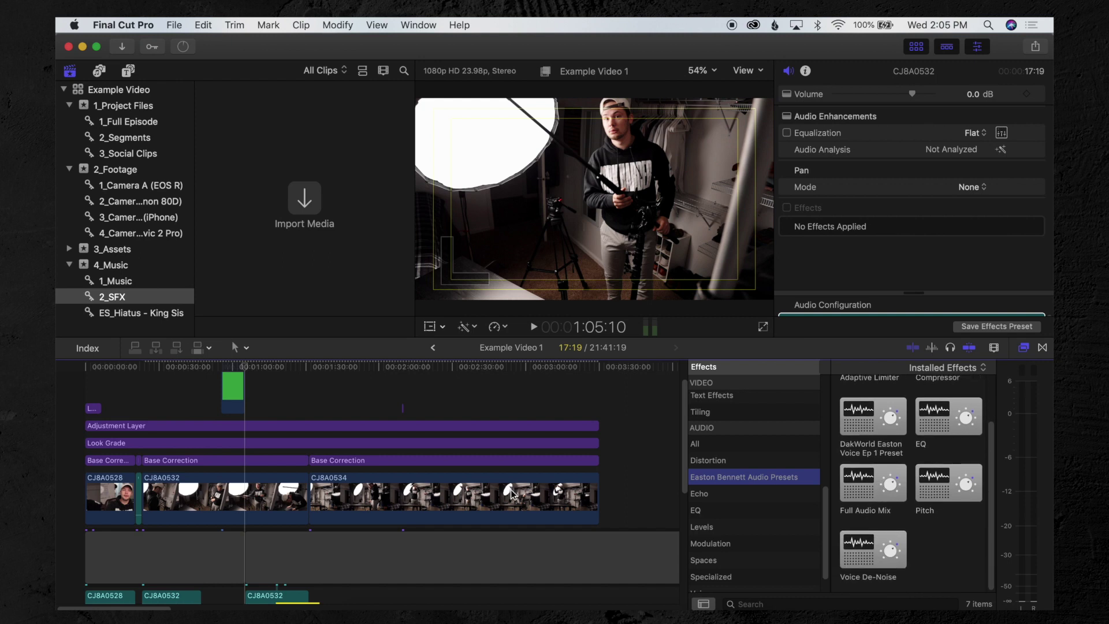
{"action": "scroll", "coordinate": [511, 493], "scroll_direction": "down", "scroll_amount": 5}
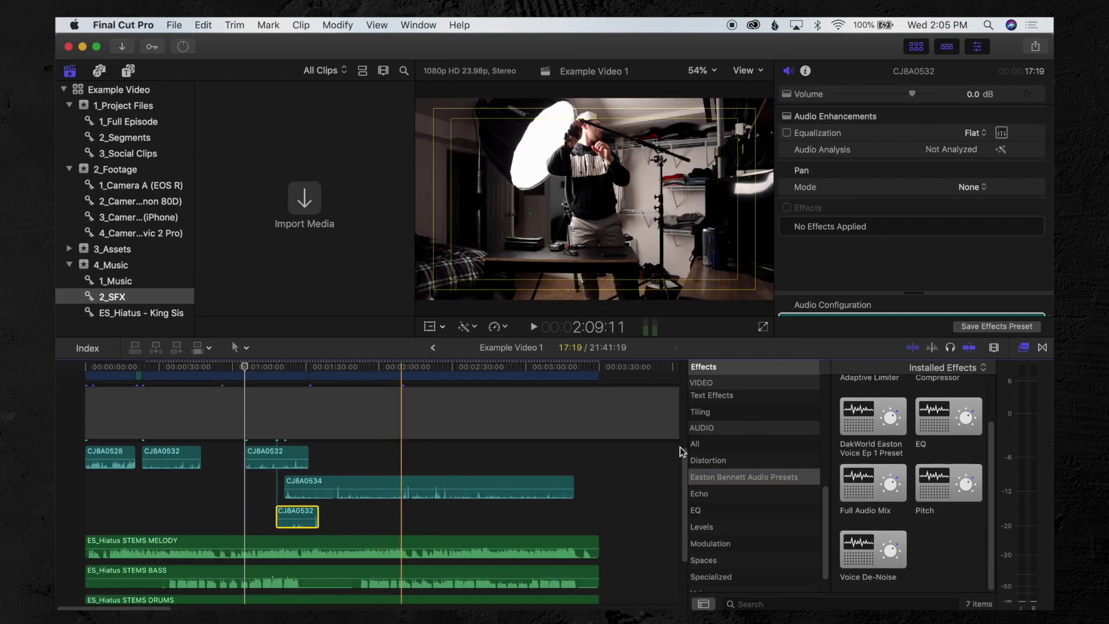
{"action": "left_click_drag", "start_coordinate": [860, 483], "coordinate": [452, 468]}
{"action": "left_click_drag", "start_coordinate": [103, 457], "coordinate": [105, 458]}
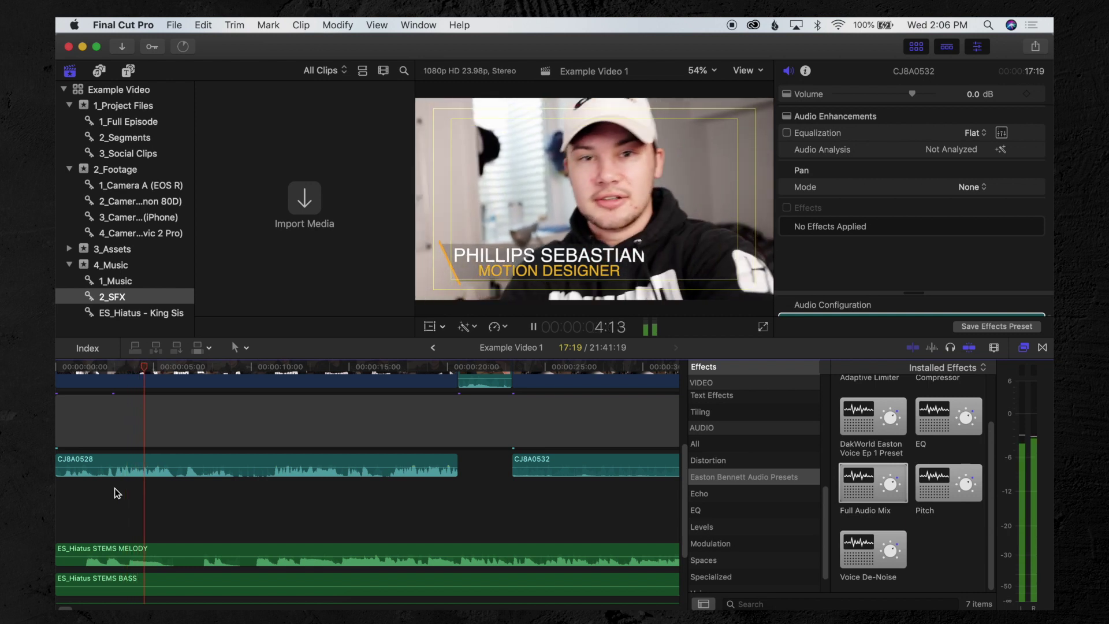
{"action": "key", "text": "space"}
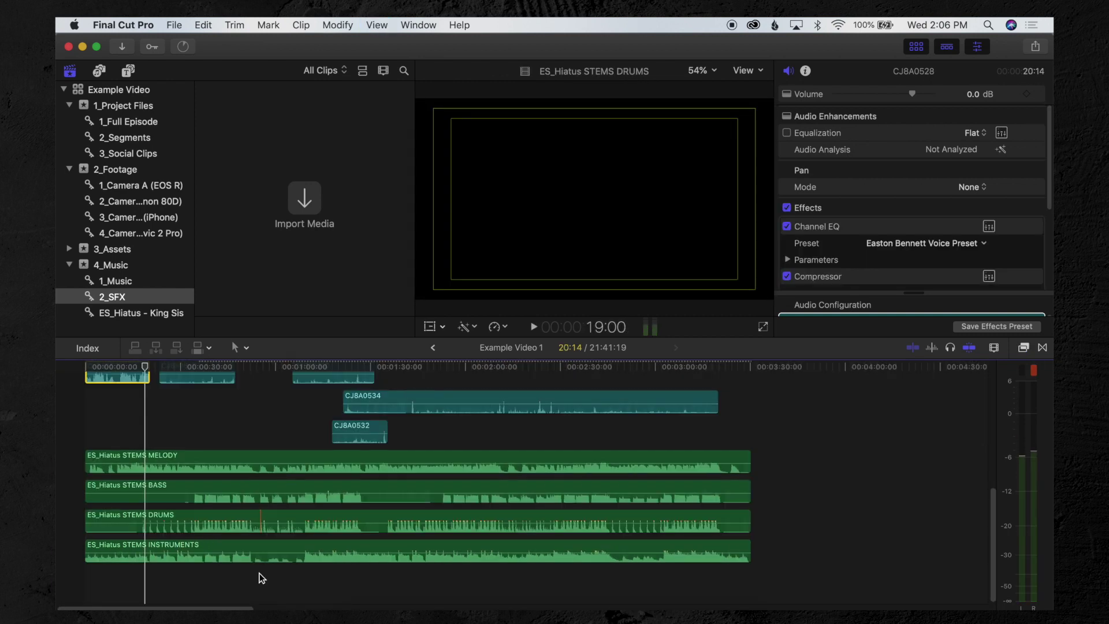
Disable the four ES_Hiatus stems and play the CJ8A0528 voice audio alone to check its level on the meters.
{"action": "scroll", "coordinate": [257, 577], "scroll_direction": "down", "scroll_amount": 1}
{"action": "left_click_drag", "start_coordinate": [255, 577], "coordinate": [247, 458]}
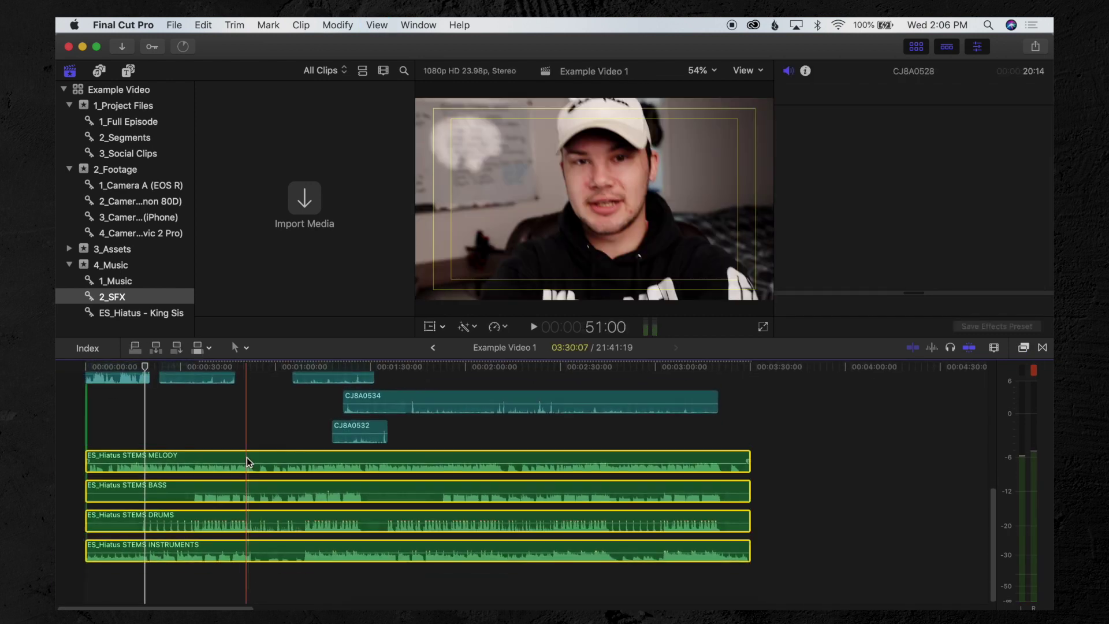
{"action": "key", "text": "v"}
{"action": "scroll", "coordinate": [127, 416], "scroll_direction": "up", "scroll_amount": 5}
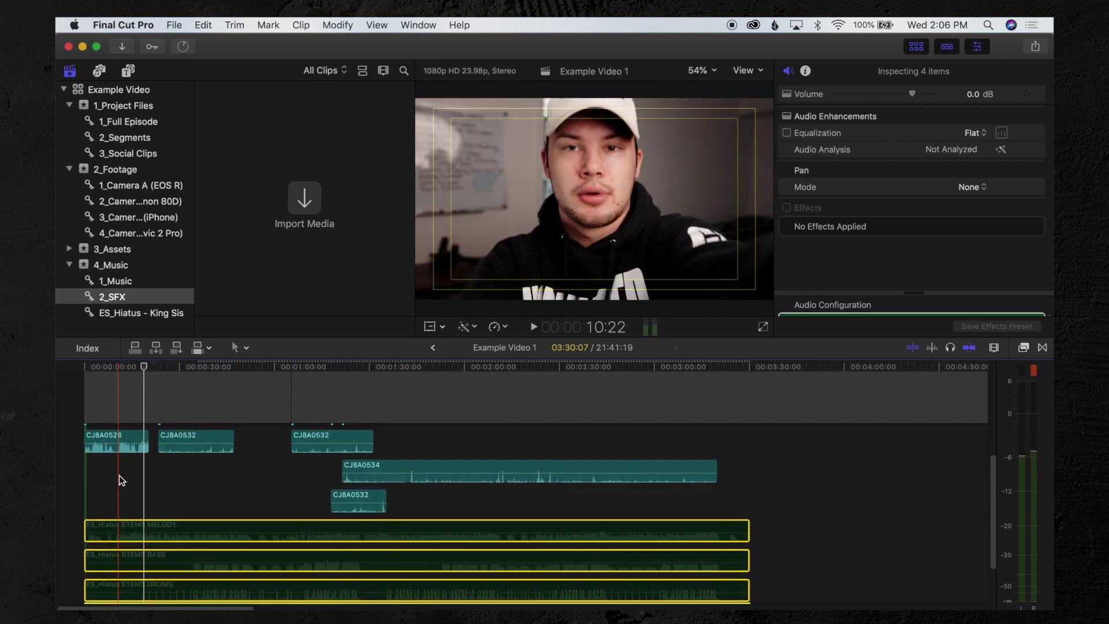
{"action": "key", "text": "XF86AudioRaiseVolume"}
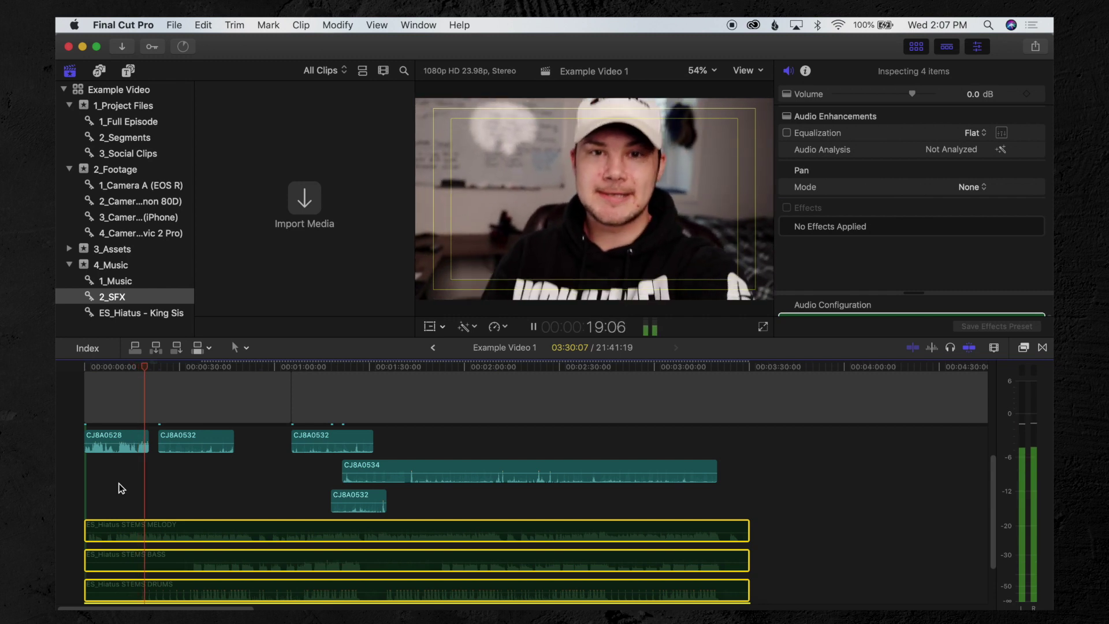
{"action": "key", "text": "space"}
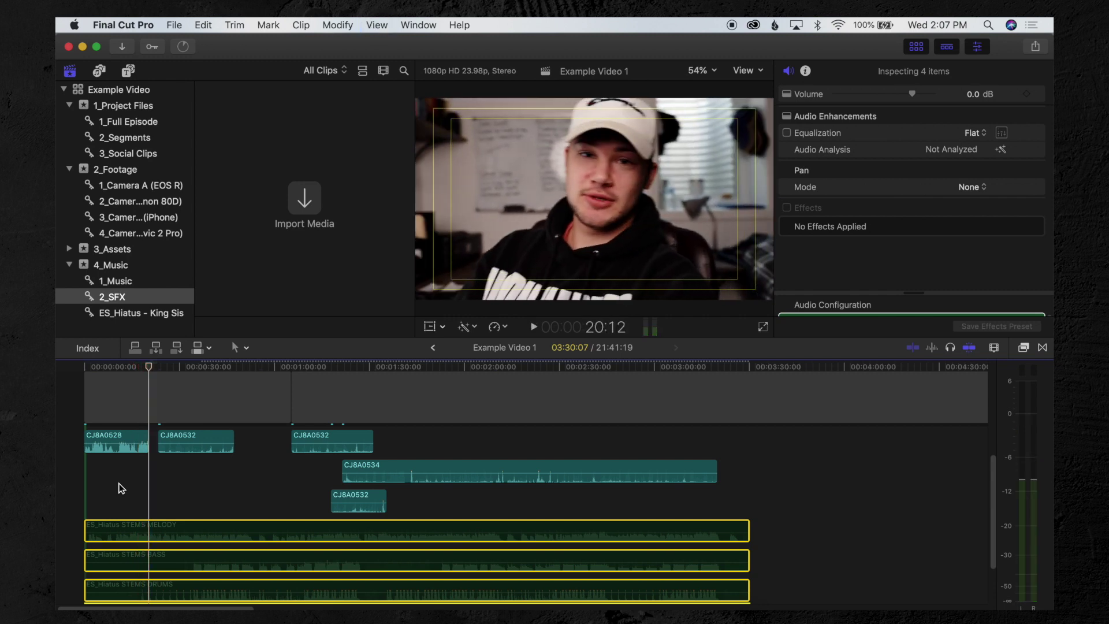
Set the volume of the CJ8A0528 audio clip to -2.0 dB.
{"action": "left_click", "coordinate": [138, 441]}
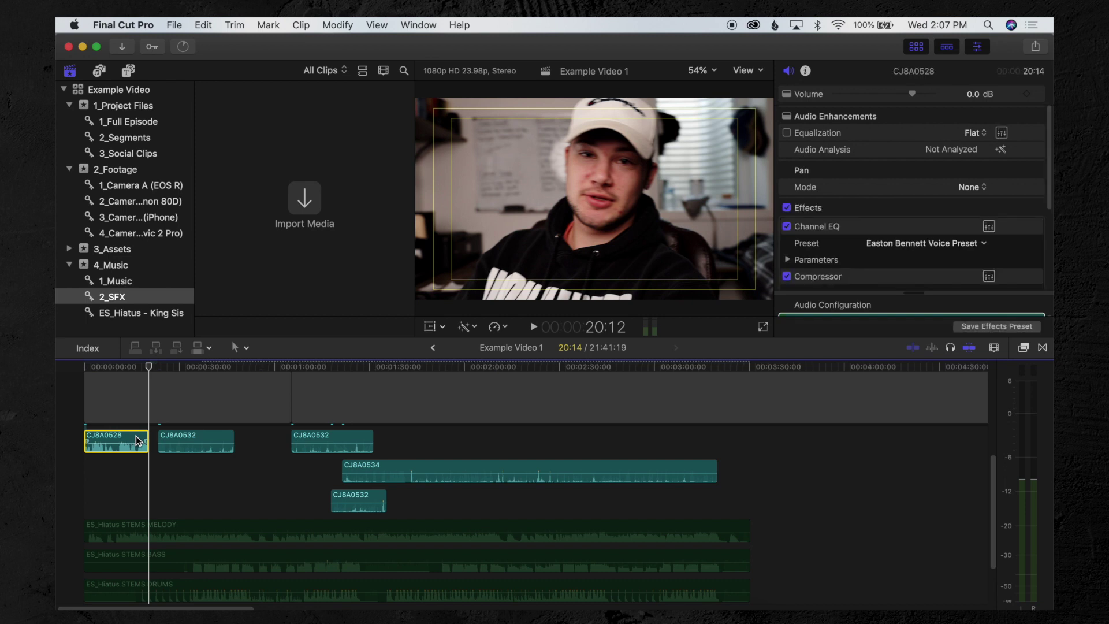
{"action": "left_click", "coordinate": [974, 95]}
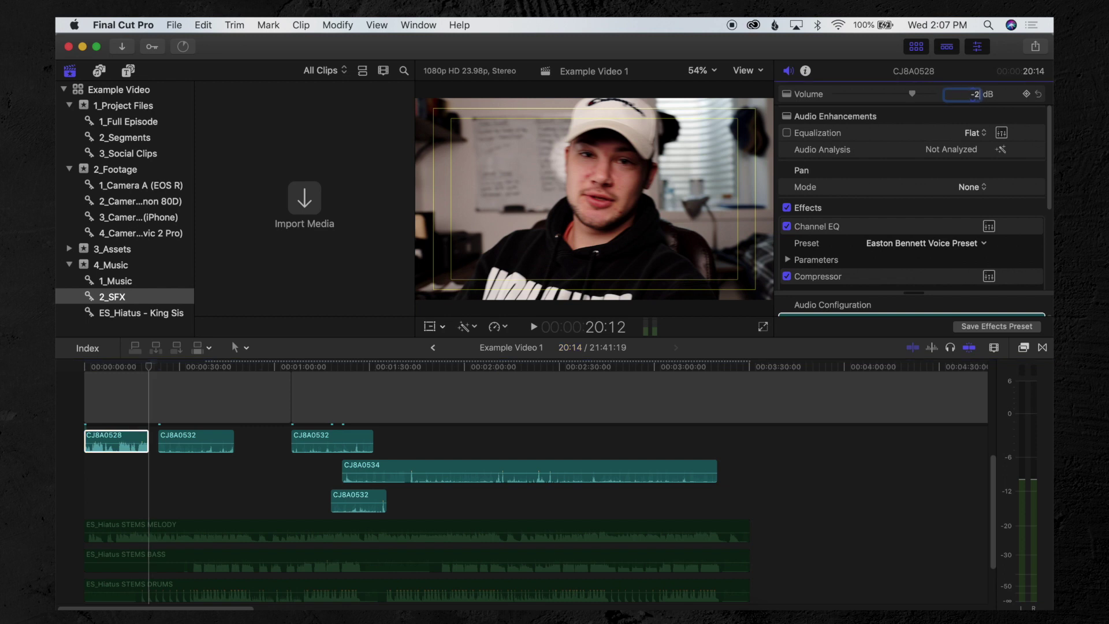
{"action": "type", "text": "-2.0"}
{"action": "key", "text": "Return"}
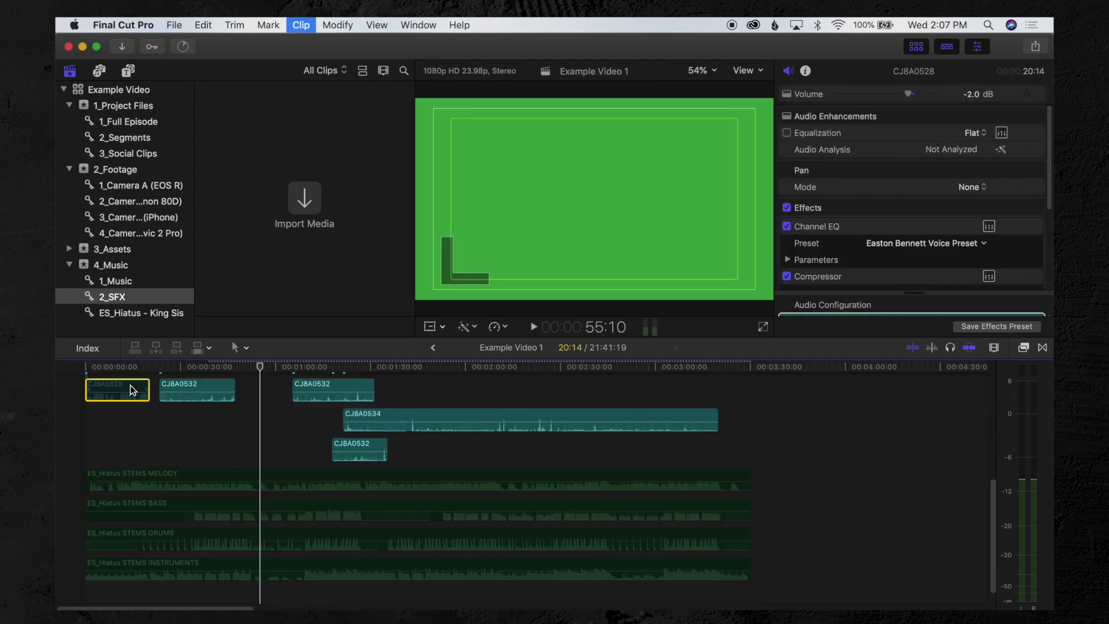
Disable the CJ8A0528 audio and re-enable the four ES_Hiatus music stems.
{"action": "left_click_drag", "start_coordinate": [144, 453], "coordinate": [154, 587]}
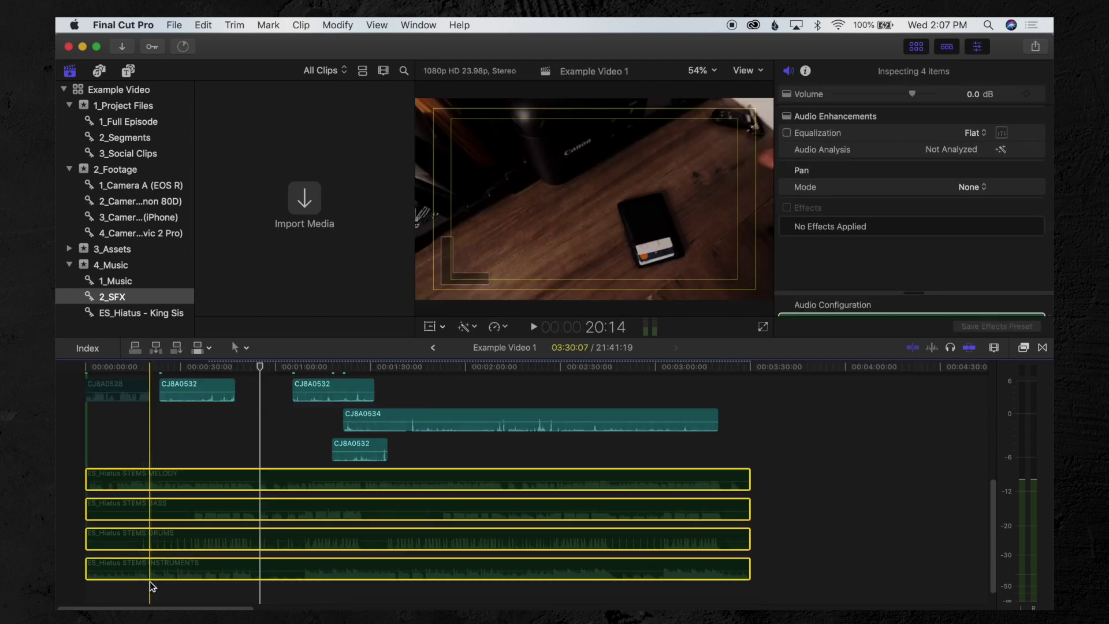
{"action": "key", "text": "v"}
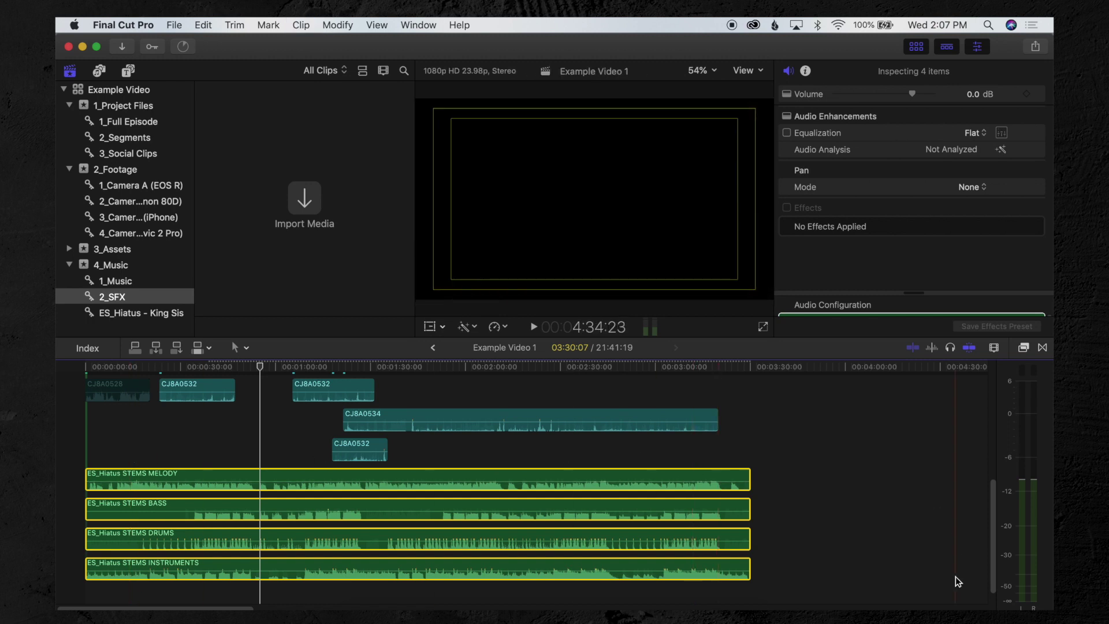